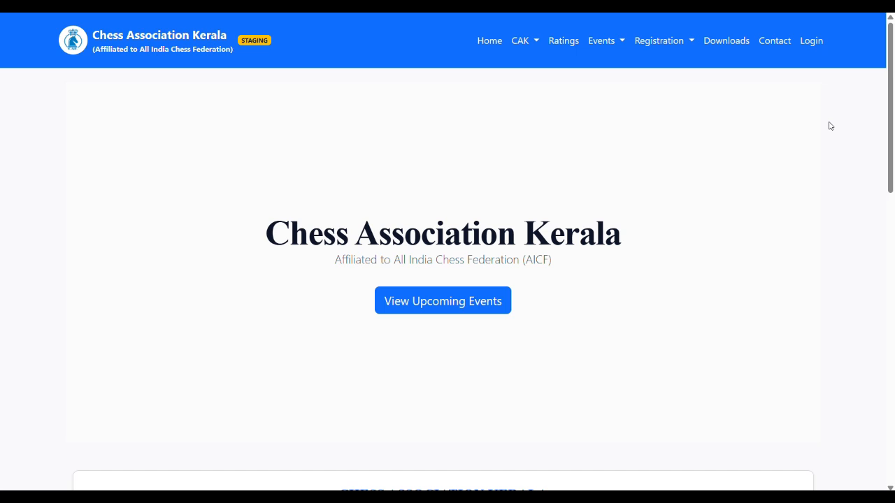
Log in to the Chess Association Kerala portal and open the tournament management list
click(814, 43)
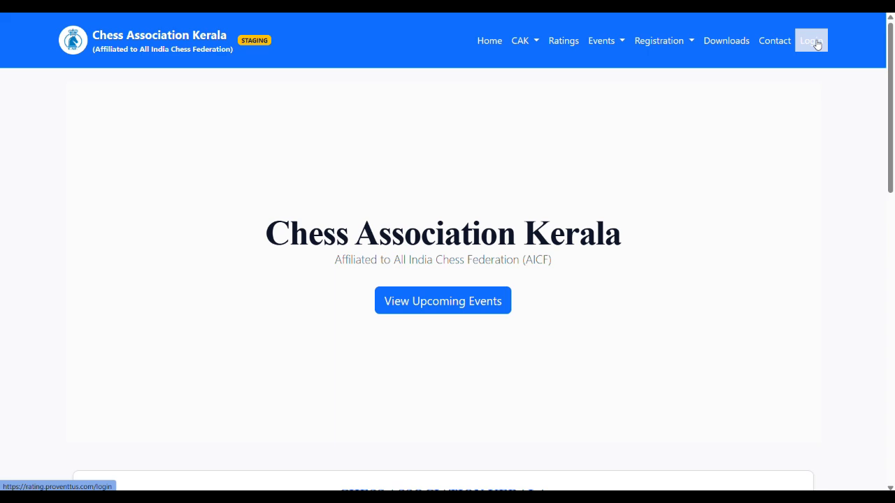
click(735, 191)
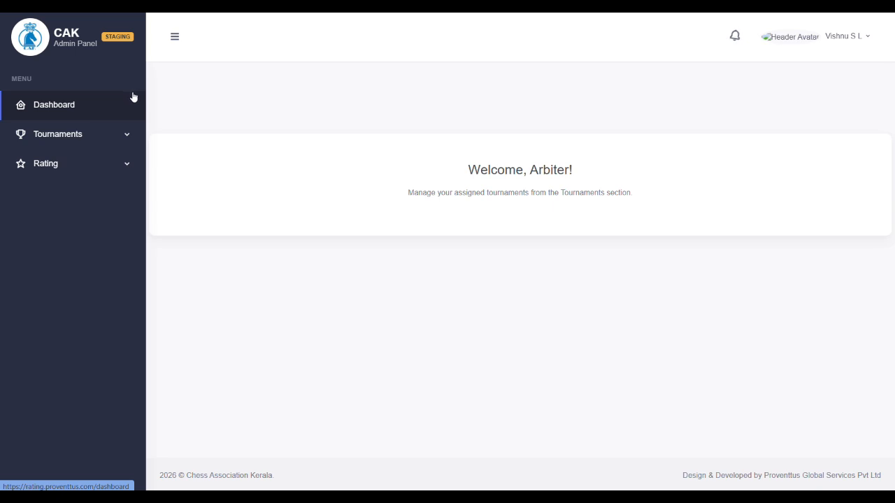
click(128, 139)
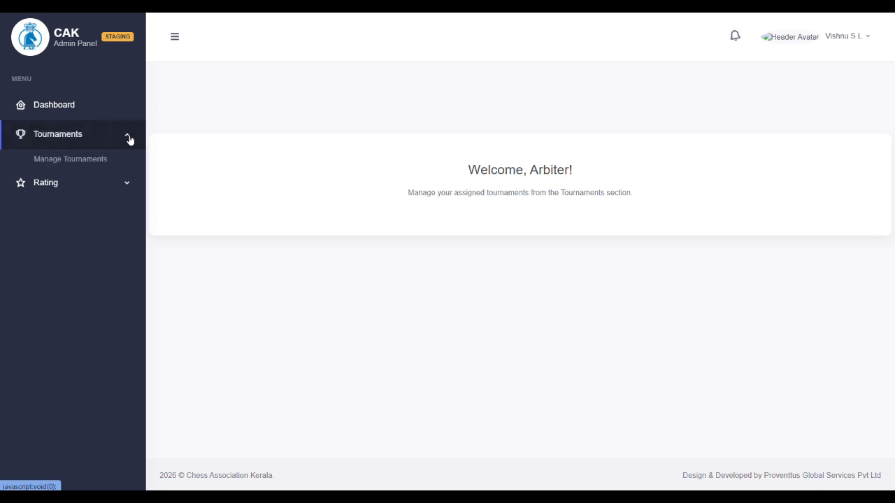
click(95, 162)
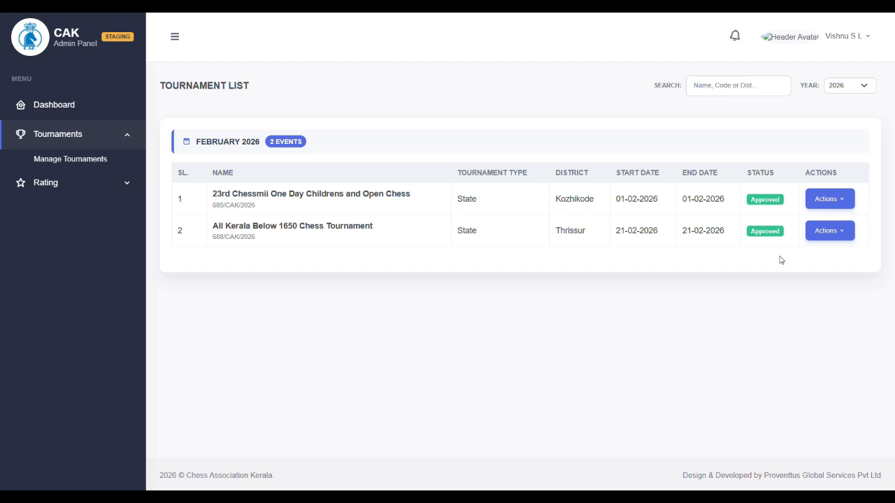
Open the details of the All Kerala Below 1650 Chess Tournament from the CAK rated tournaments list
click(128, 137)
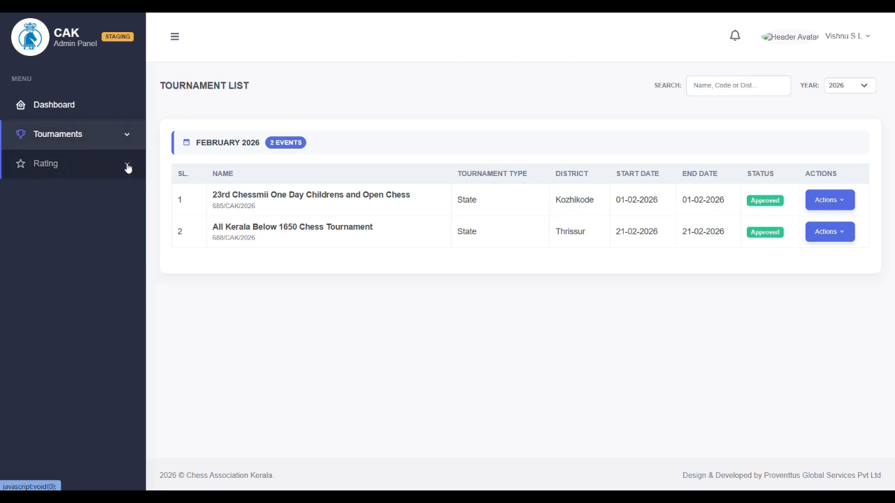
click(128, 166)
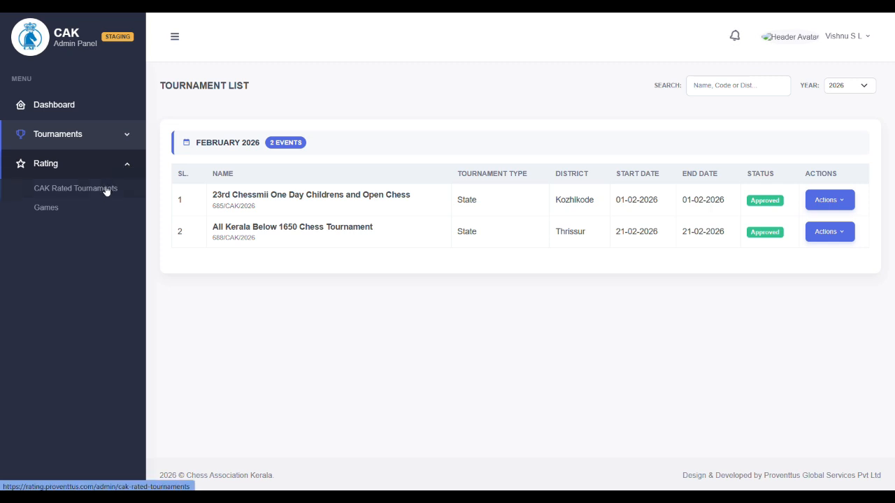
click(102, 193)
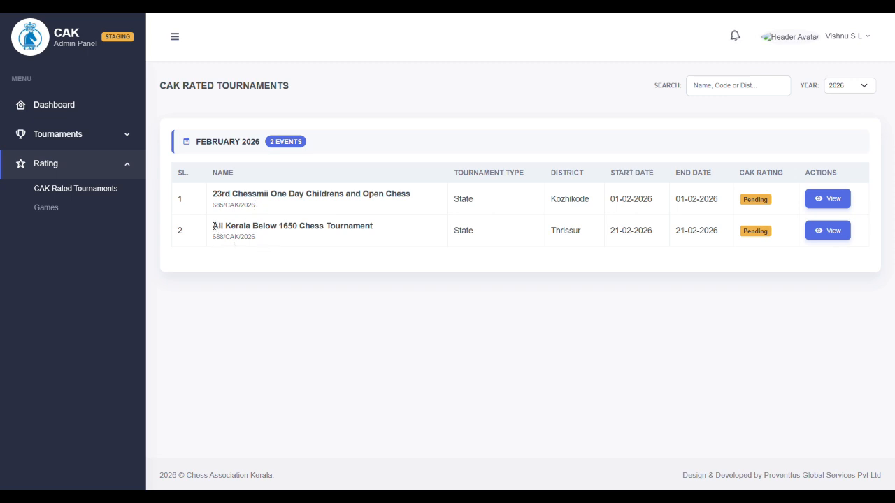
drag(214, 226, 280, 238)
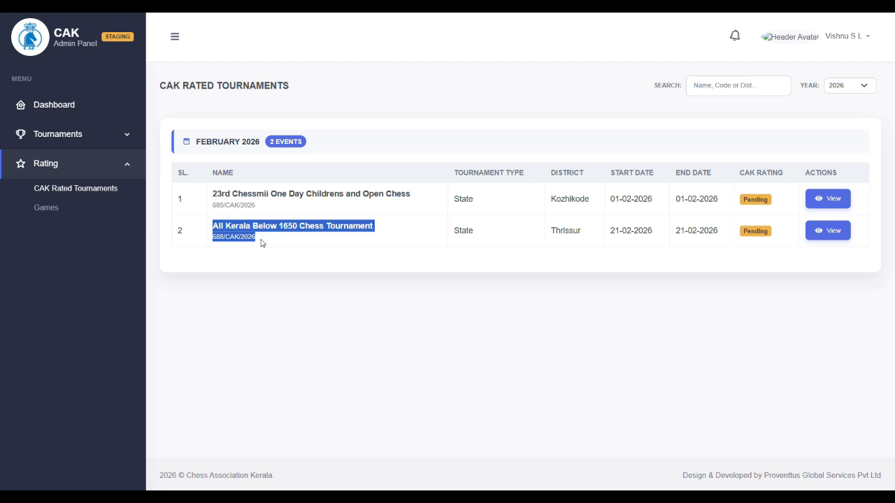
click(378, 247)
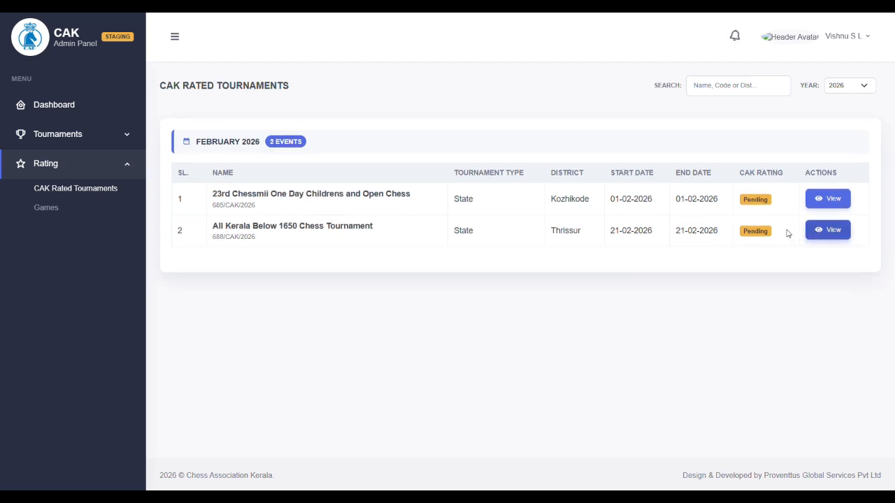
click(833, 231)
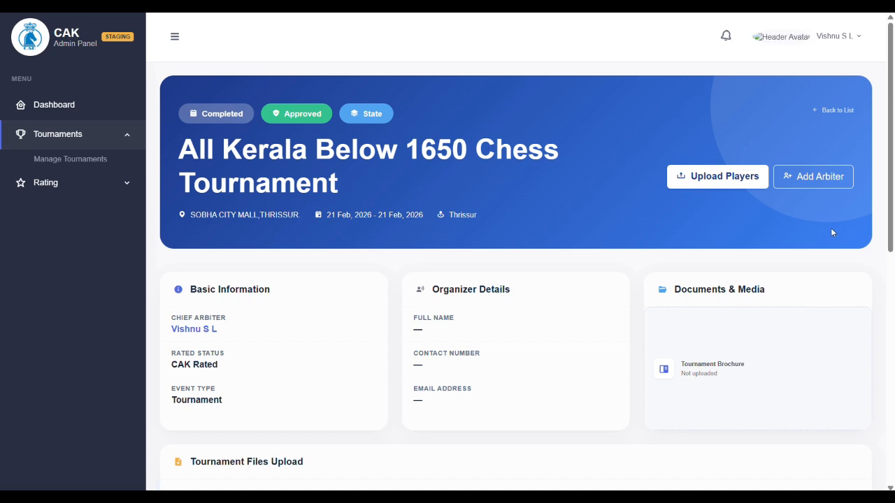
Examine the tournament's dates, district, chief arbiter, organizer details, file upload, arbiter team and registered players sections
scroll(825, 230, down, 1)
scroll(824, 231, up, 1)
drag(331, 214, 481, 216)
click(484, 215)
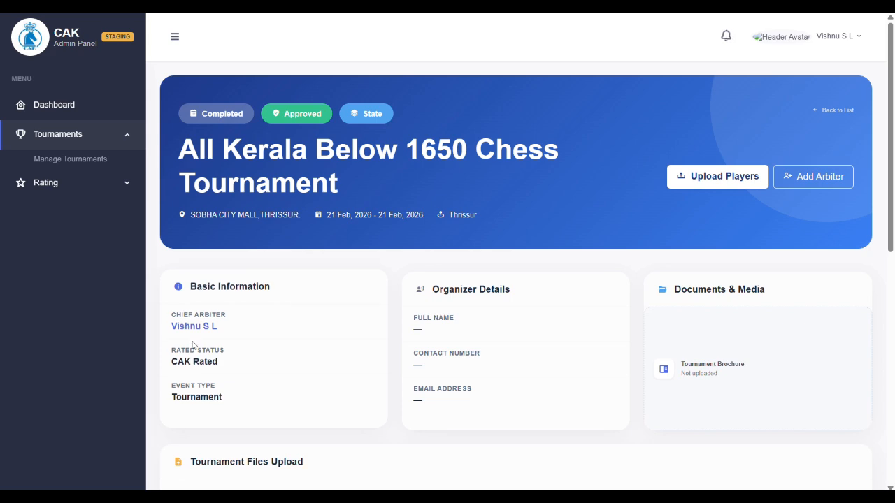
drag(242, 332, 171, 328)
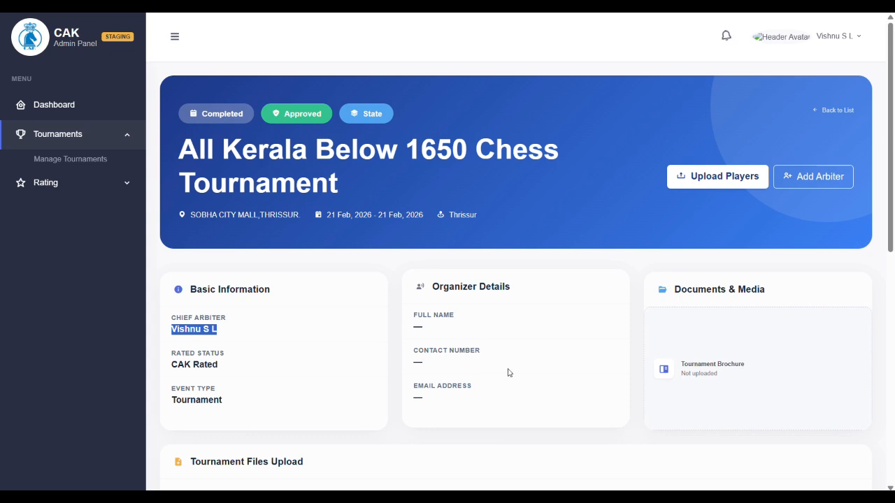
scroll(508, 372, down, 1)
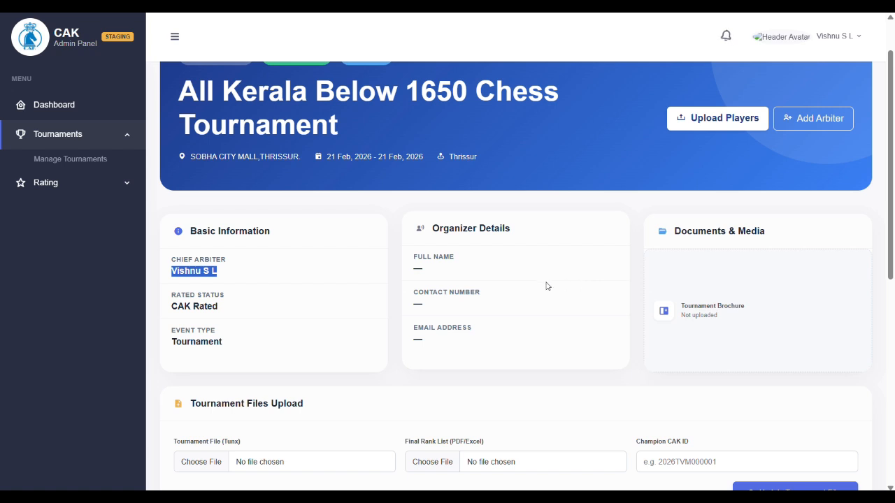
scroll(546, 285, down, 2)
scroll(547, 285, down, 2)
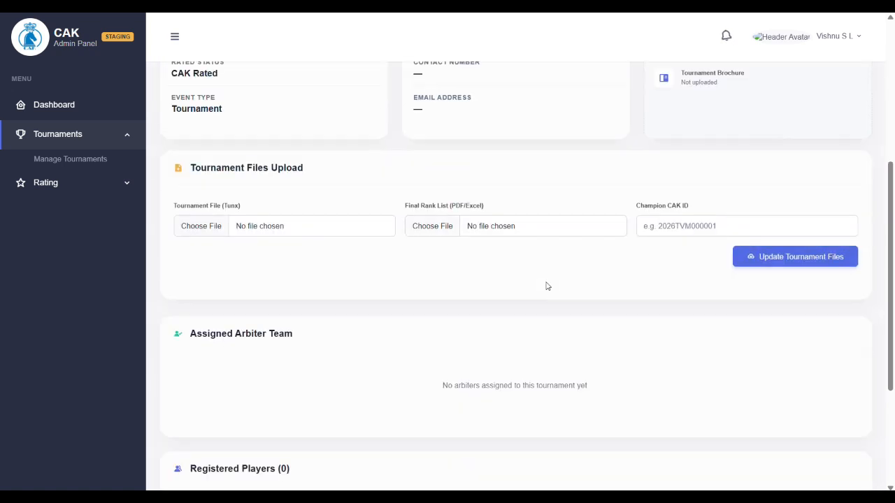
scroll(548, 286, up, 2)
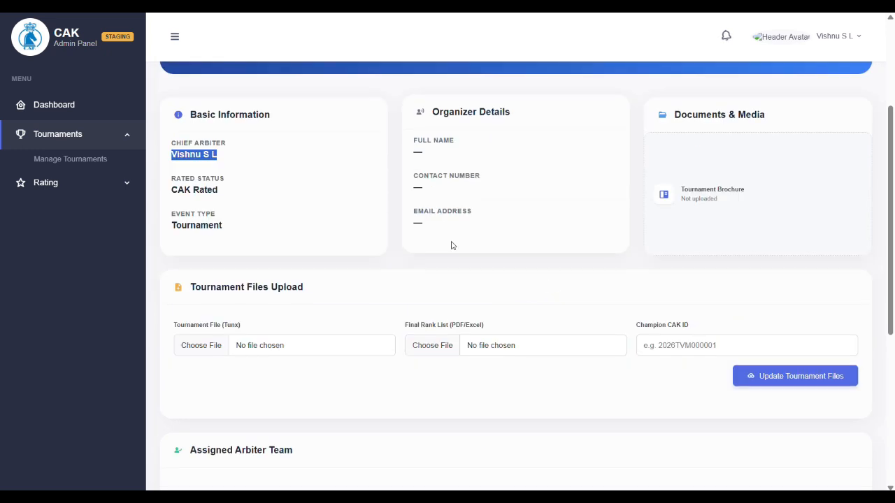
scroll(461, 243, down, 2)
scroll(460, 242, down, 1)
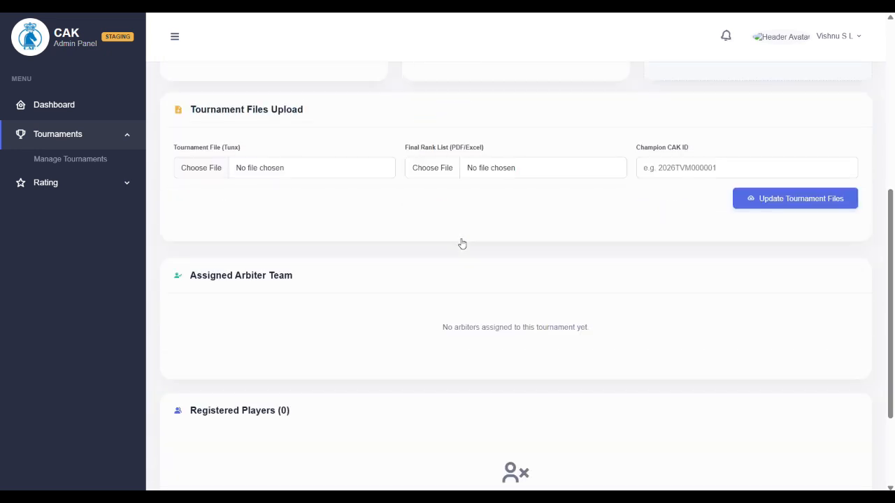
scroll(399, 280, up, 4)
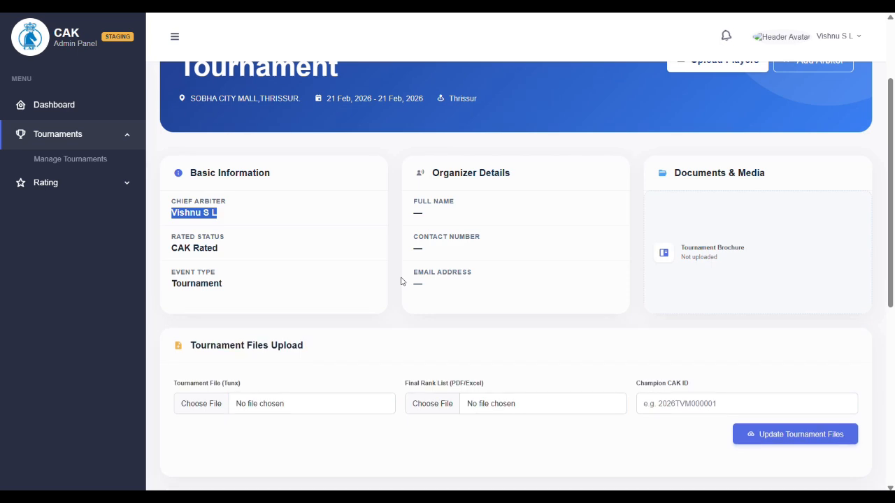
scroll(425, 279, down, 4)
scroll(430, 278, up, 6)
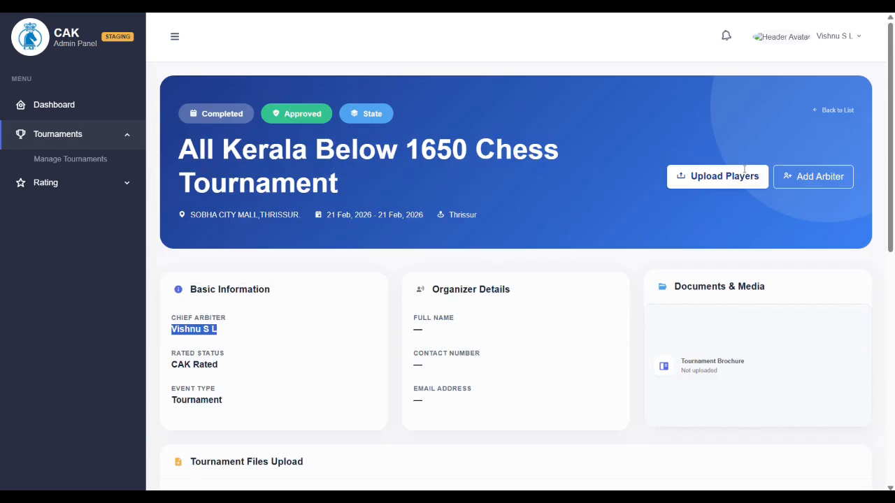
Open the tournament's player upload page and review the bulk upload option, template download, file specifications and column requirements
click(704, 180)
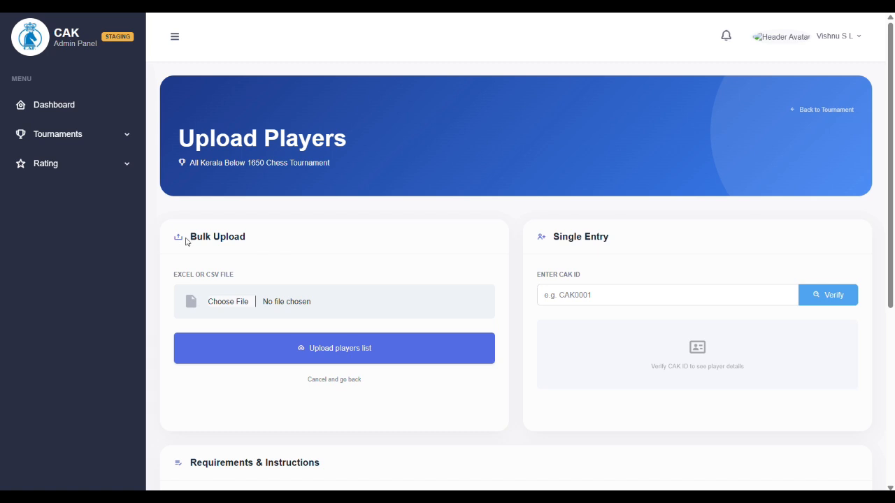
drag(189, 238, 234, 237)
click(257, 241)
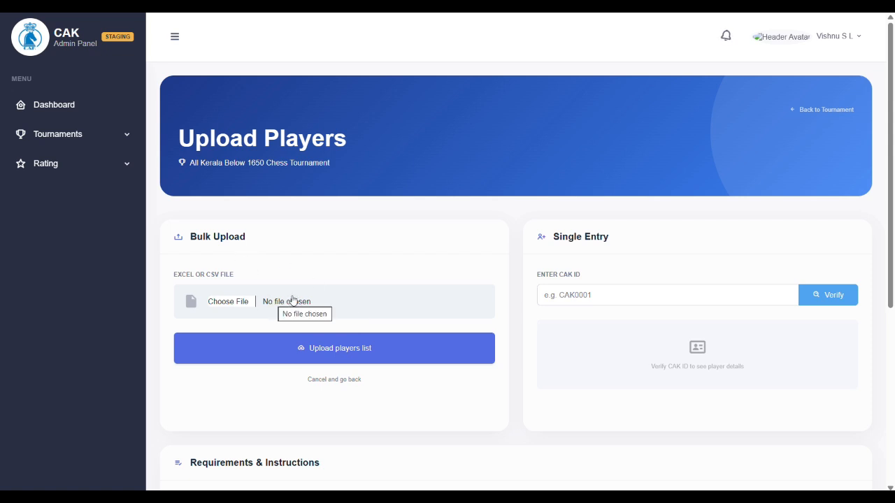
scroll(292, 301, down, 3)
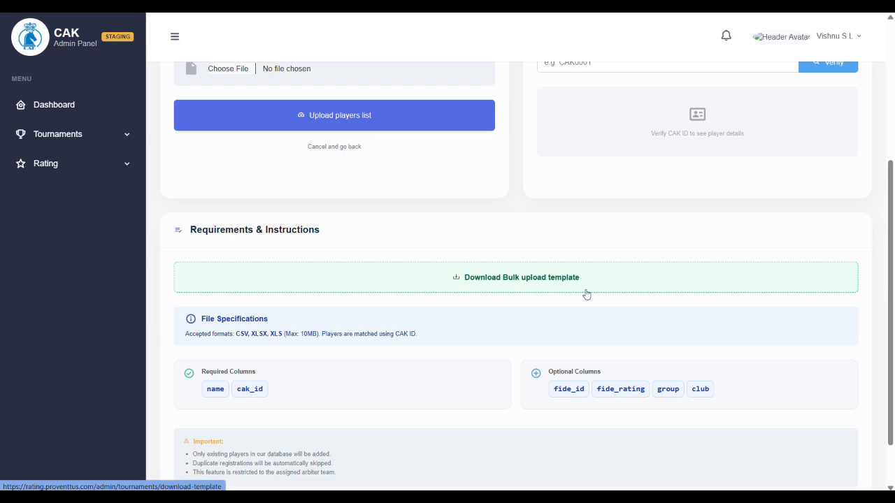
scroll(587, 294, down, 2)
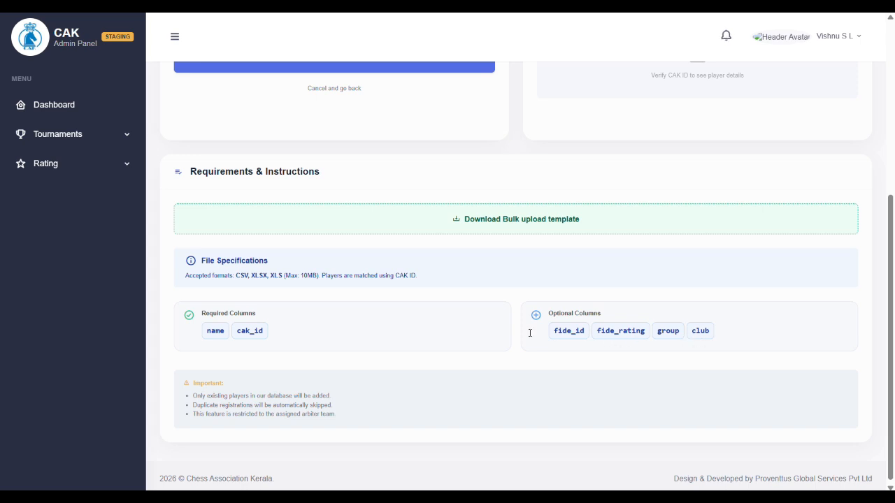
scroll(411, 340, up, 5)
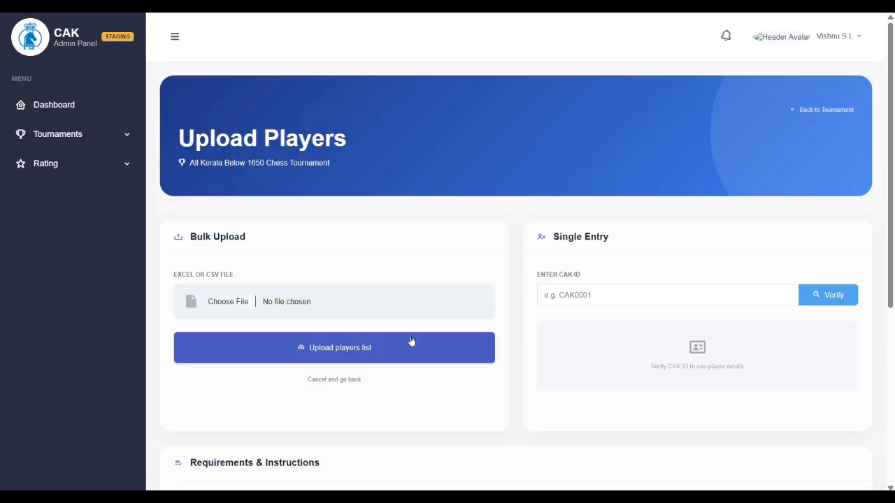
Switch to Excel and compare the tournament players worksheet with the registered players list in the users data workbook
key(alt+Tab)
key(alt+Tab)
key(alt+Tab)
key(alt+Tab)
key(alt+Tab)
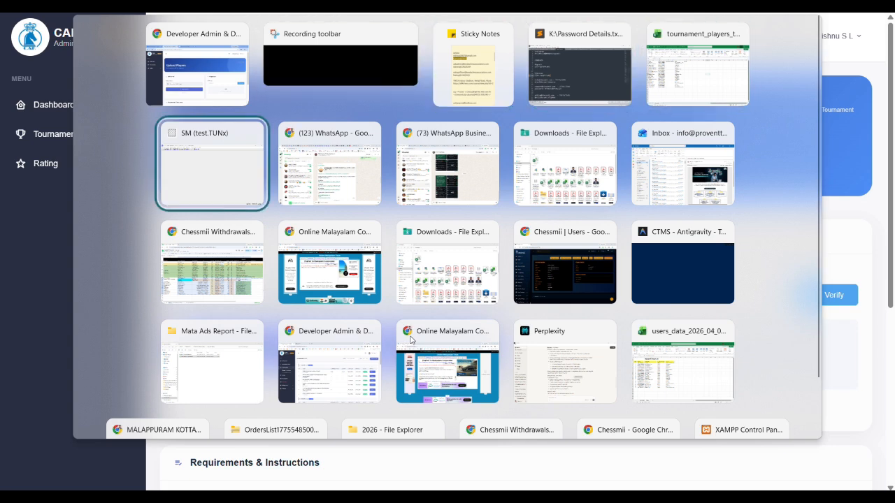
click(693, 70)
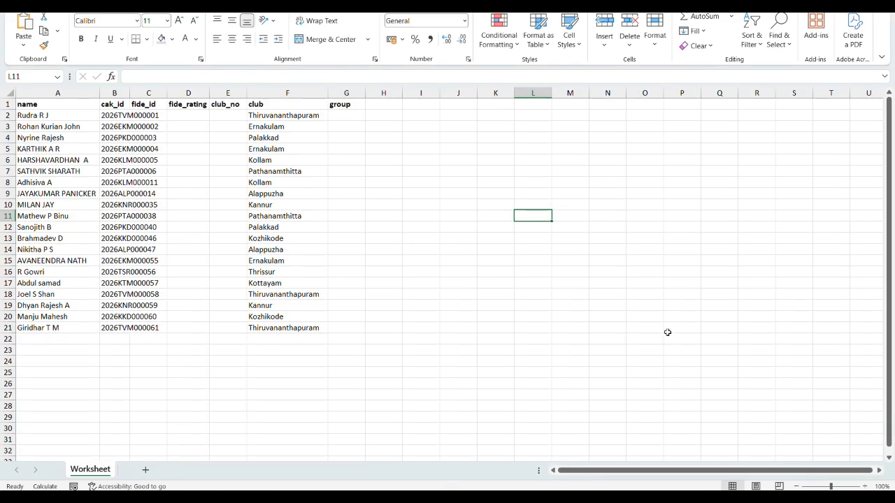
click(535, 471)
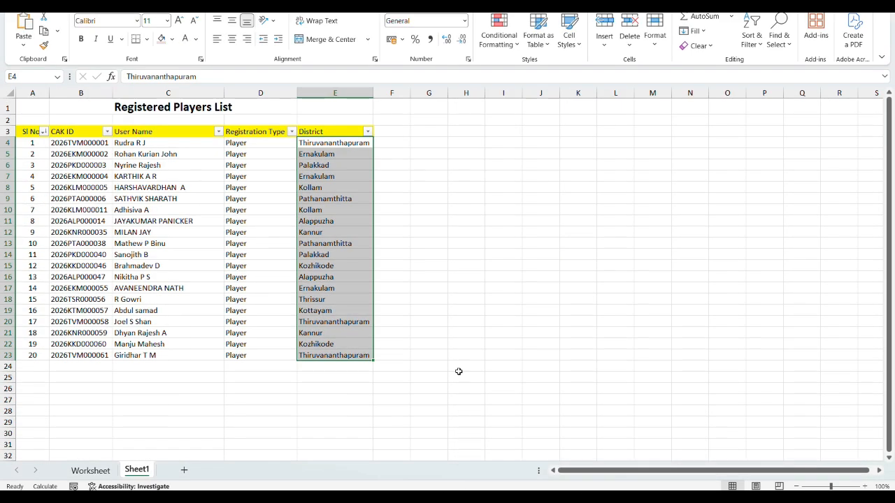
click(186, 239)
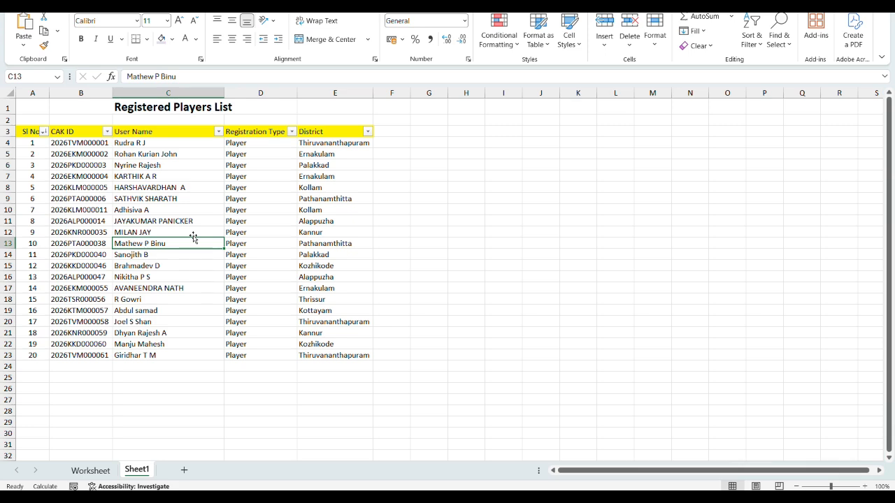
key(alt+Tab)
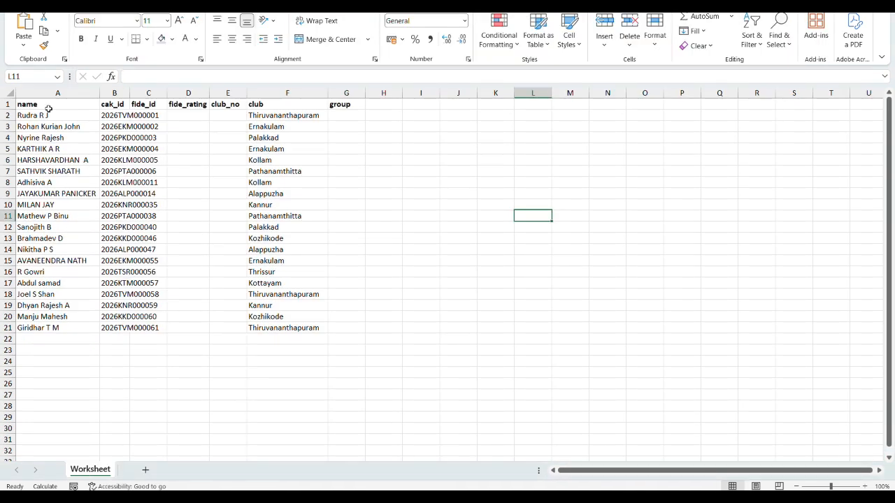
Autofit the cak_id column in the tournament players worksheet and check the name, cak_id and club entries
drag(42, 116, 42, 316)
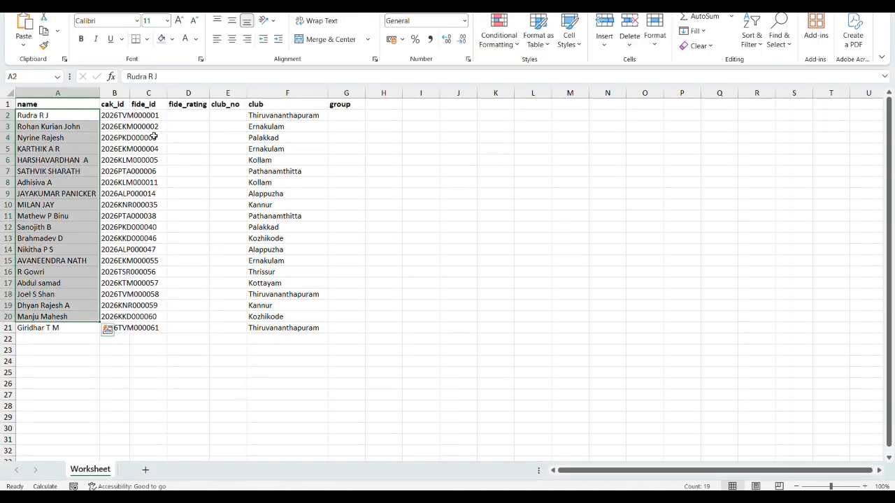
double_click(133, 92)
drag(130, 115, 150, 329)
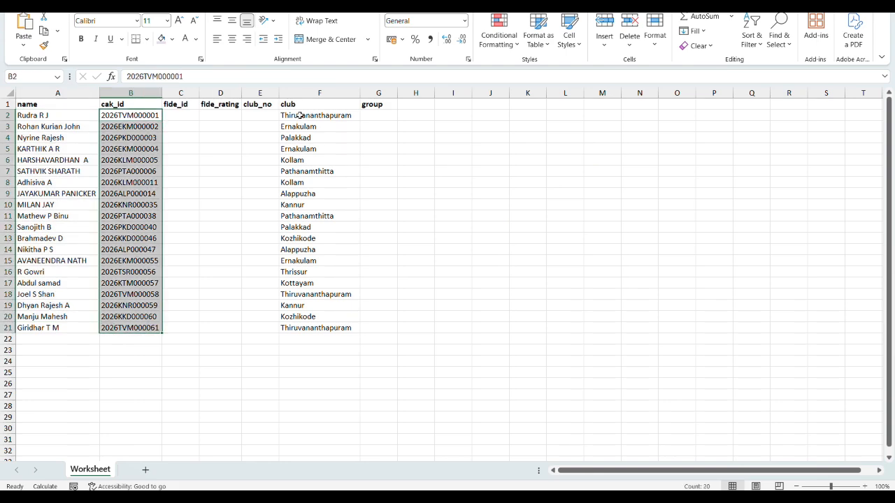
drag(300, 117, 320, 329)
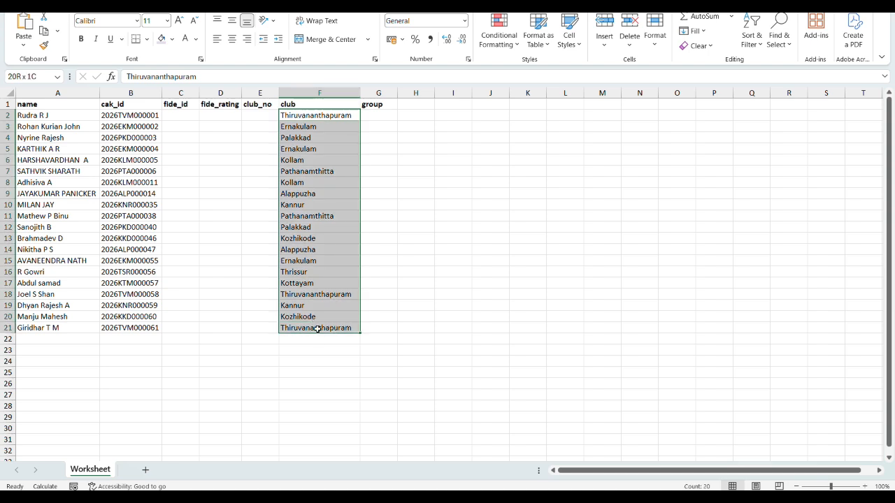
click(342, 306)
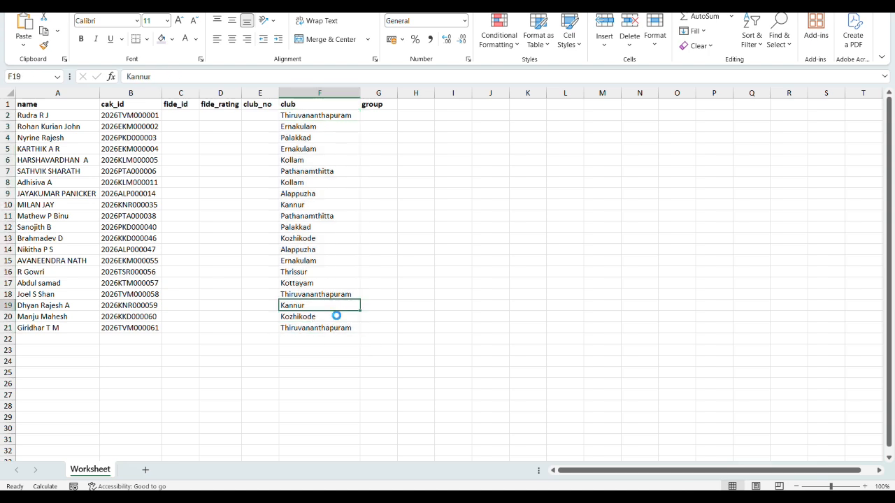
Switch back to the portal's Upload Players page and bulk upload tournament_players_template.xlsx as the players list
key(alt+Tab)
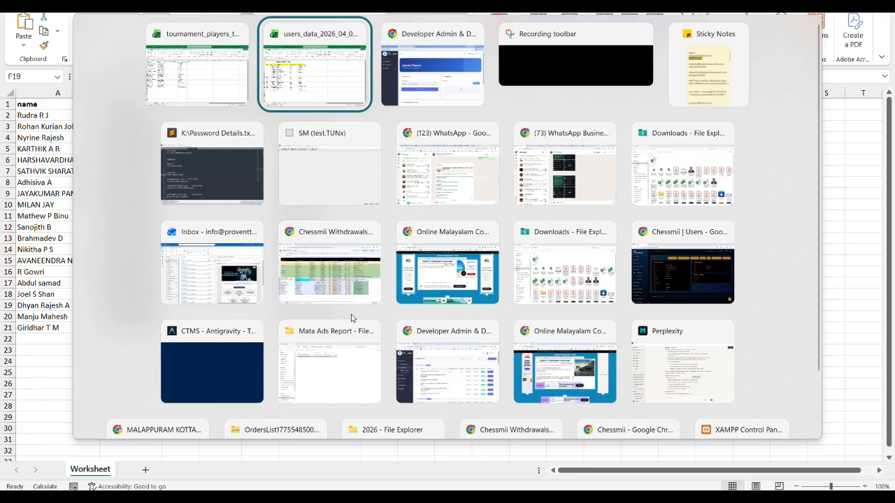
key(alt+Tab)
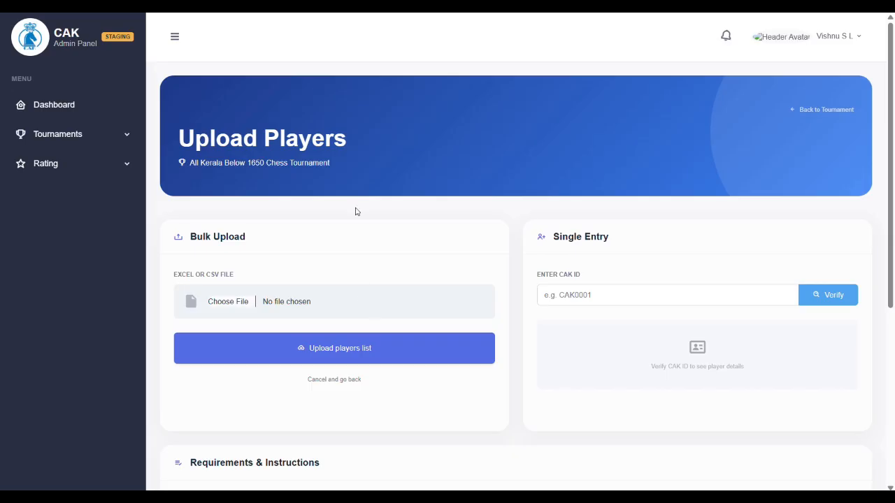
scroll(357, 213, down, 1)
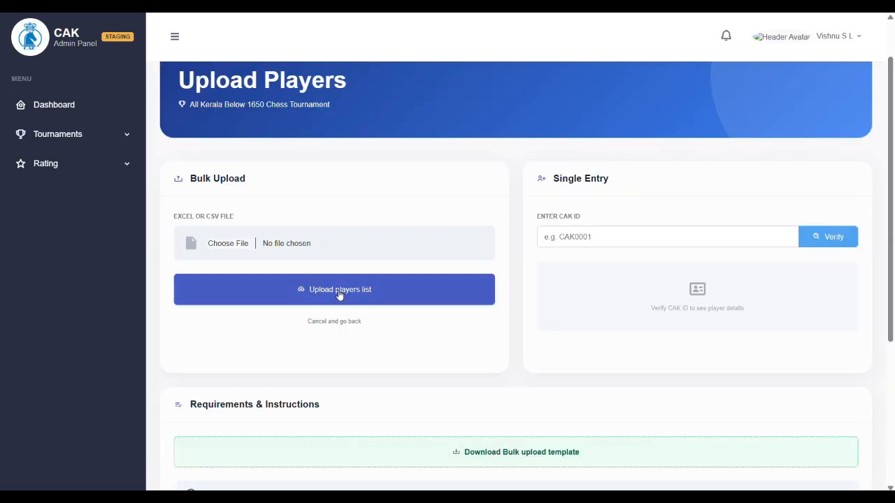
click(232, 247)
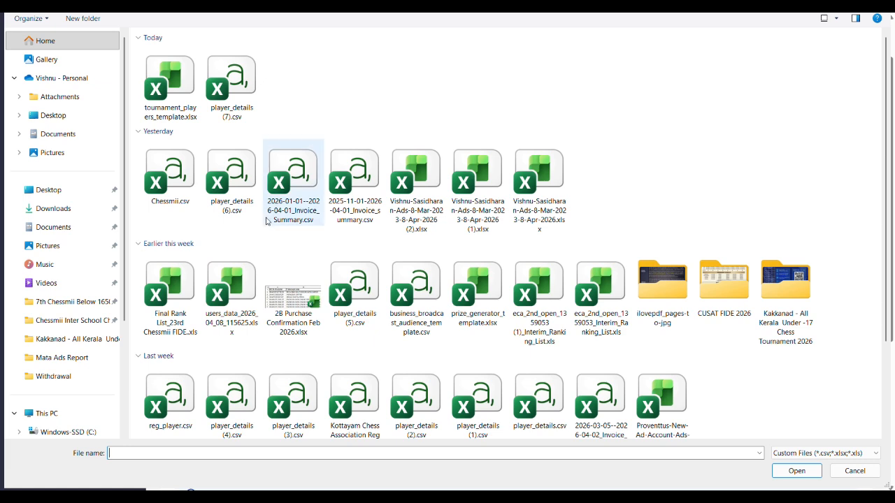
click(175, 83)
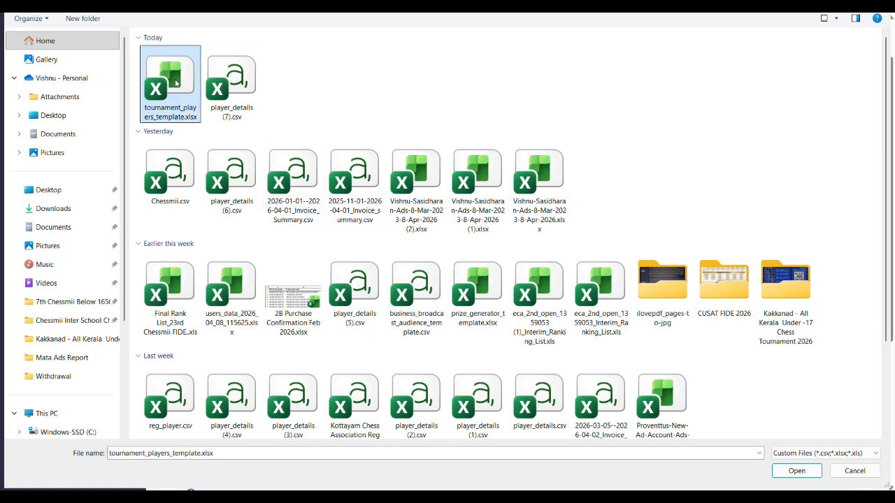
double_click(175, 83)
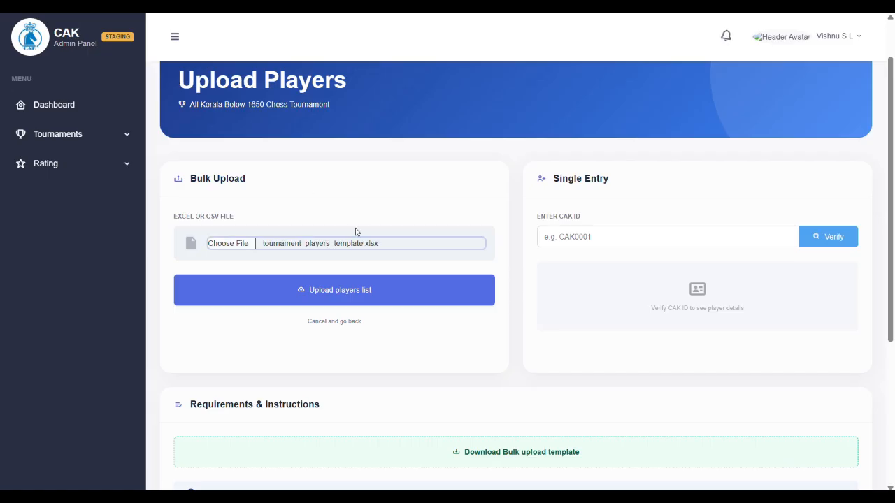
click(331, 292)
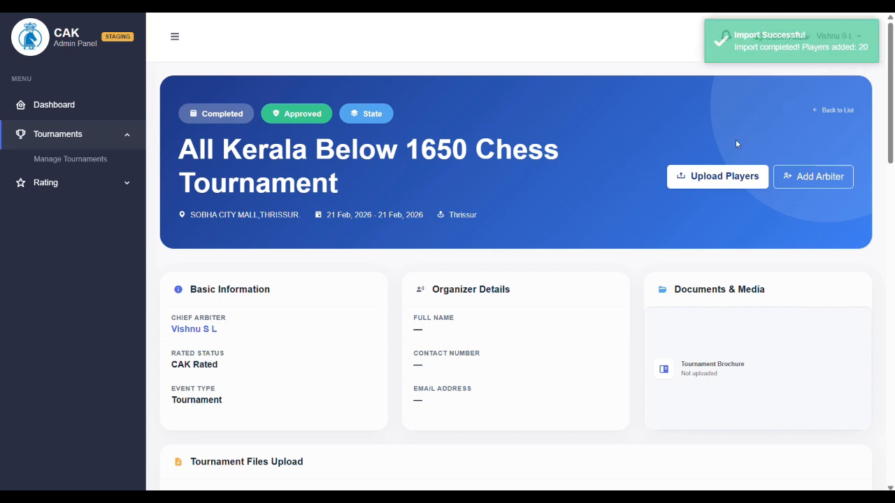
Review the tournament's registered players table, checking names, CAK IDs, CAK ratings, FIDE IDs and FIDE ratings
scroll(629, 195, down, 5)
scroll(627, 197, down, 4)
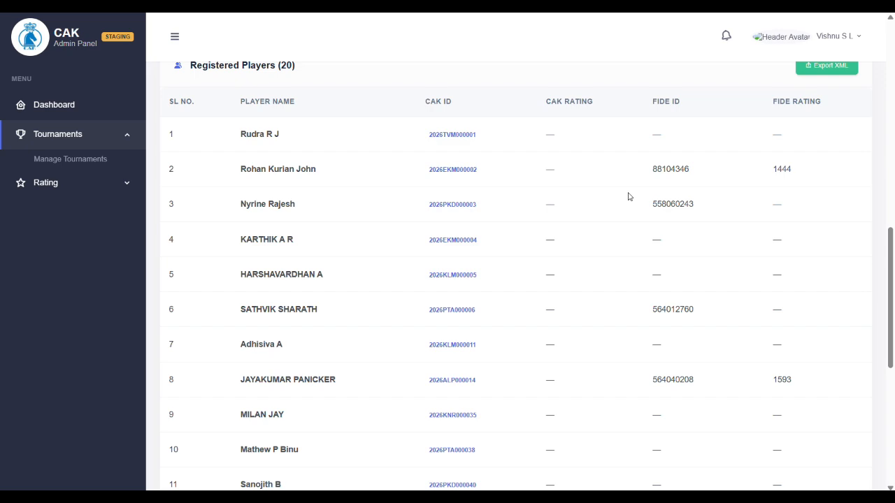
scroll(279, 143, down, 1)
scroll(279, 143, down, 5)
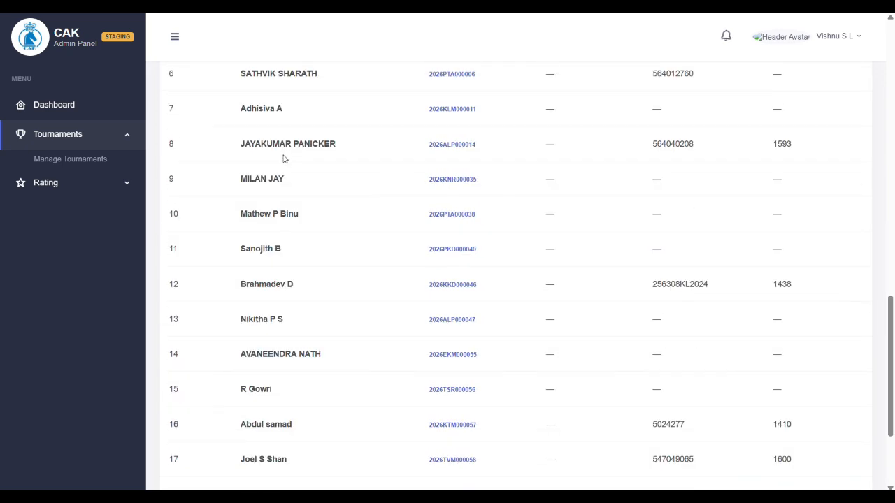
scroll(326, 233, up, 7)
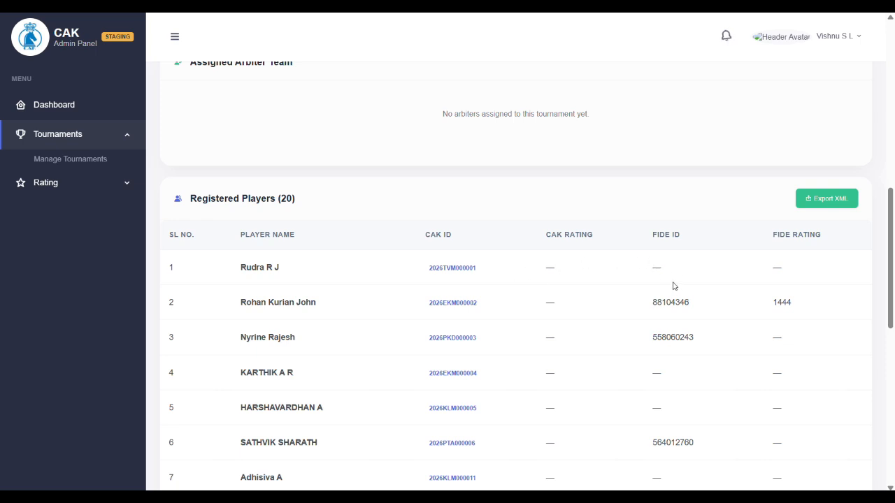
scroll(671, 263, down, 6)
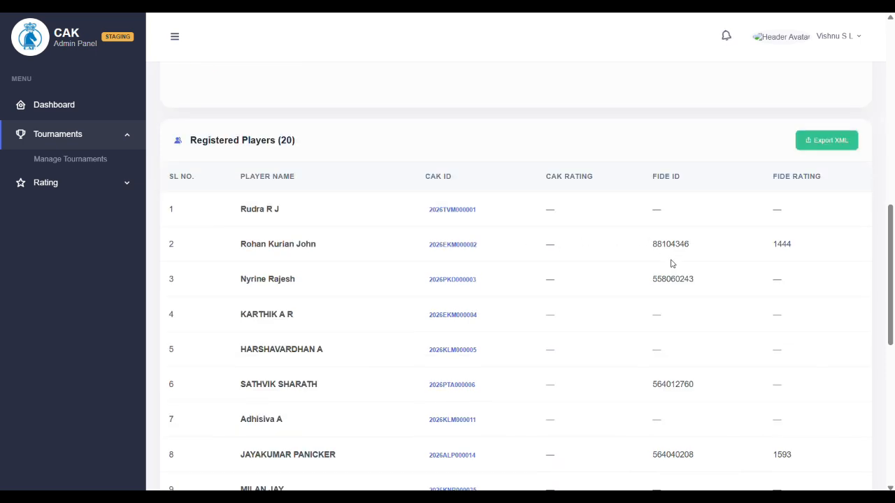
scroll(672, 266, down, 2)
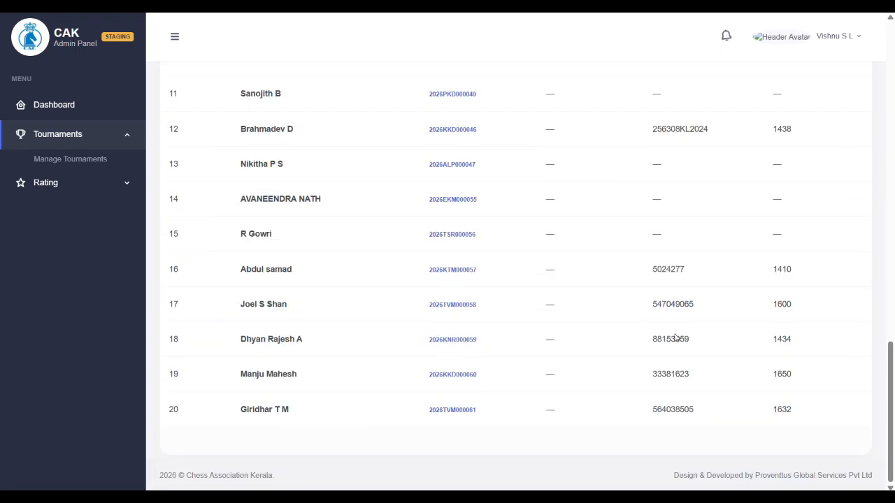
scroll(675, 337, up, 7)
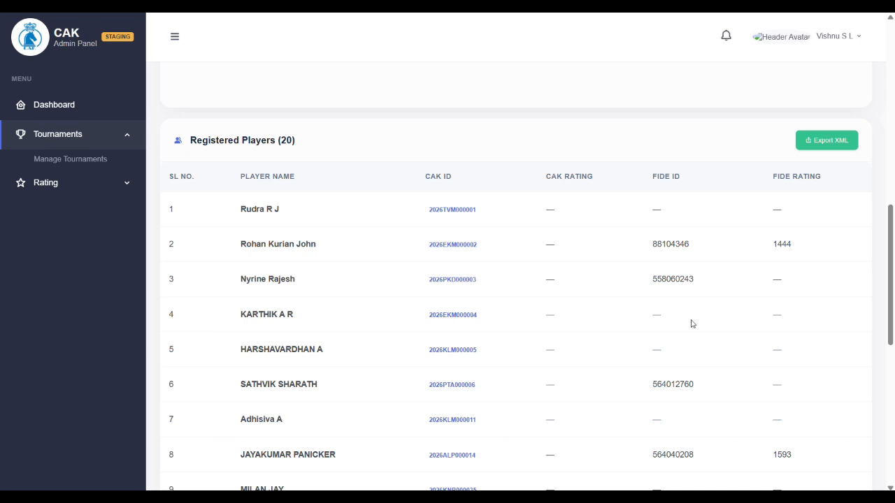
scroll(713, 279, up, 1)
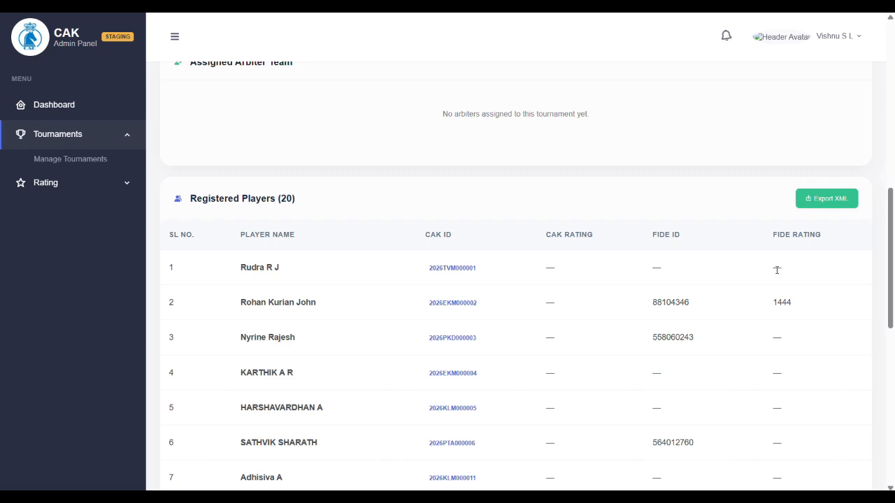
scroll(776, 270, up, 5)
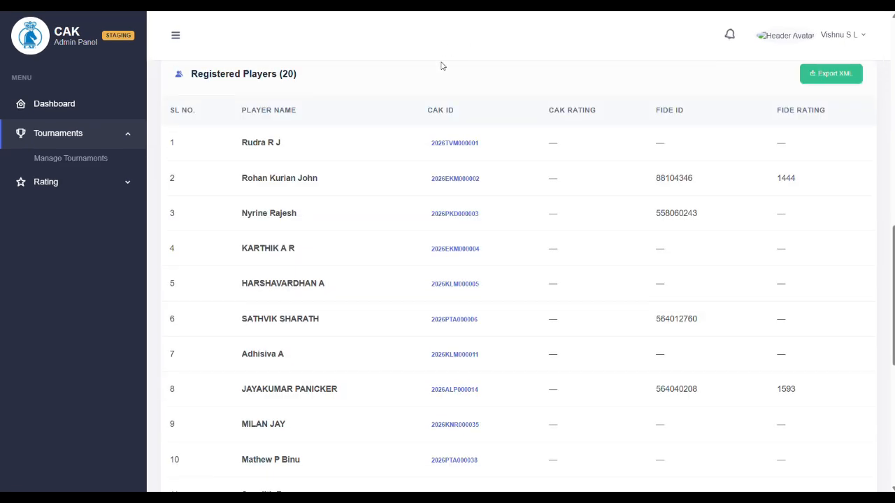
scroll(441, 66, down, 5)
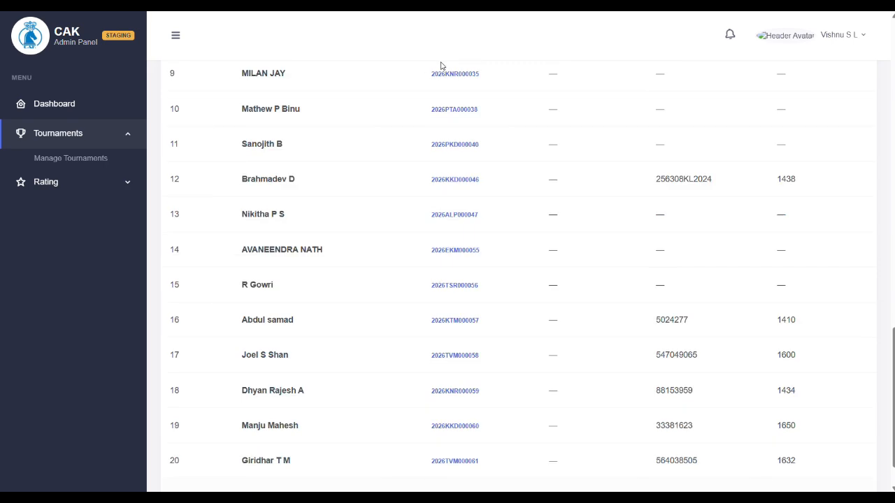
scroll(440, 65, up, 5)
scroll(440, 66, up, 10)
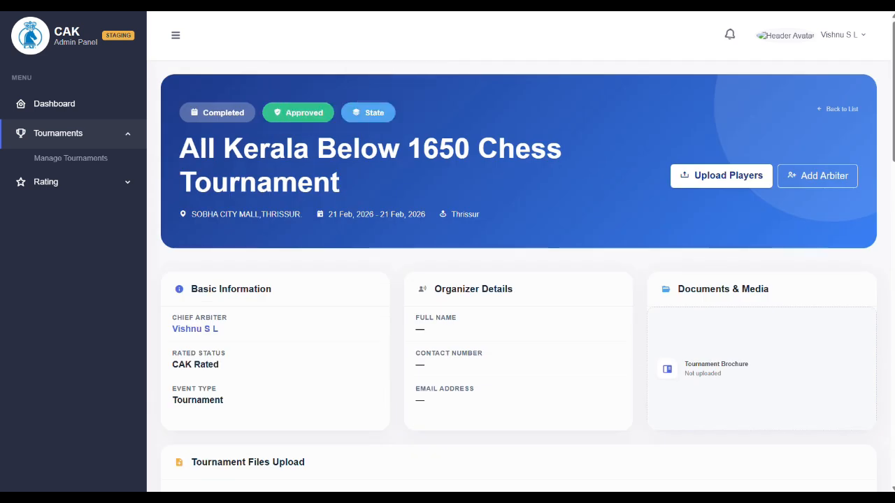
Switch to the public Chess Association Kerala site and open All Kerala Below 1650 Chess Tournament from the 2026 completed events
click(336, 5)
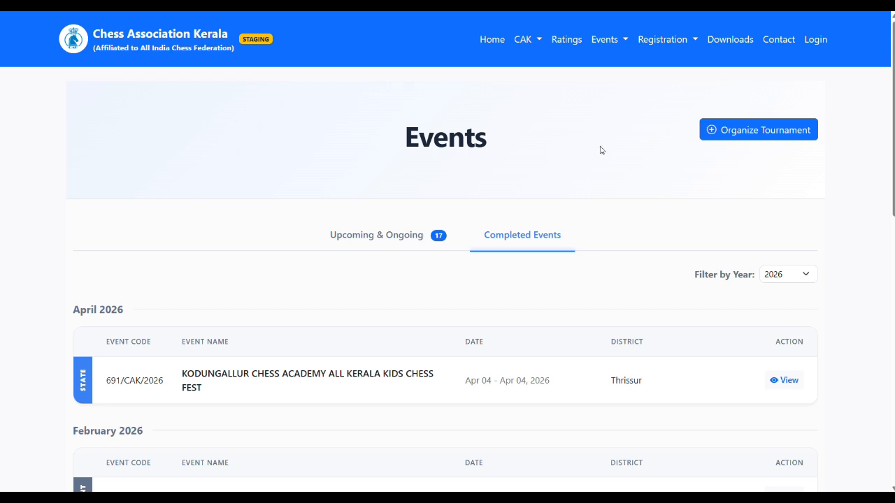
scroll(599, 150, down, 2)
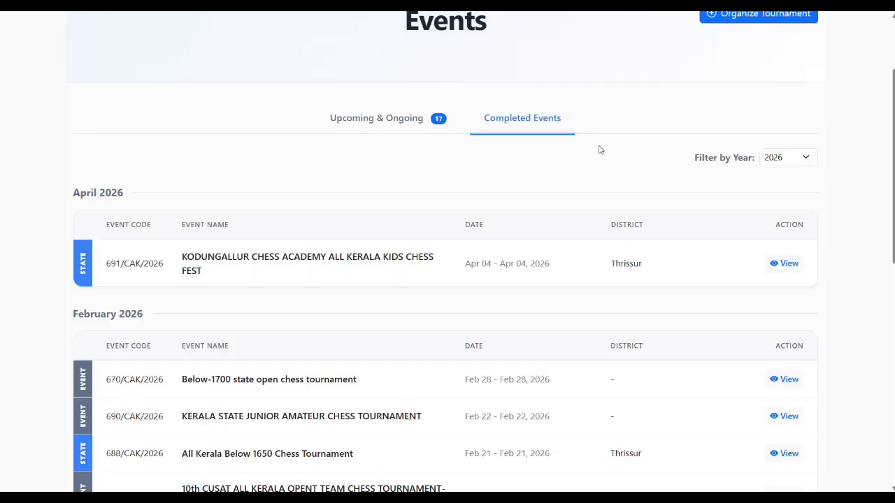
scroll(599, 149, down, 1)
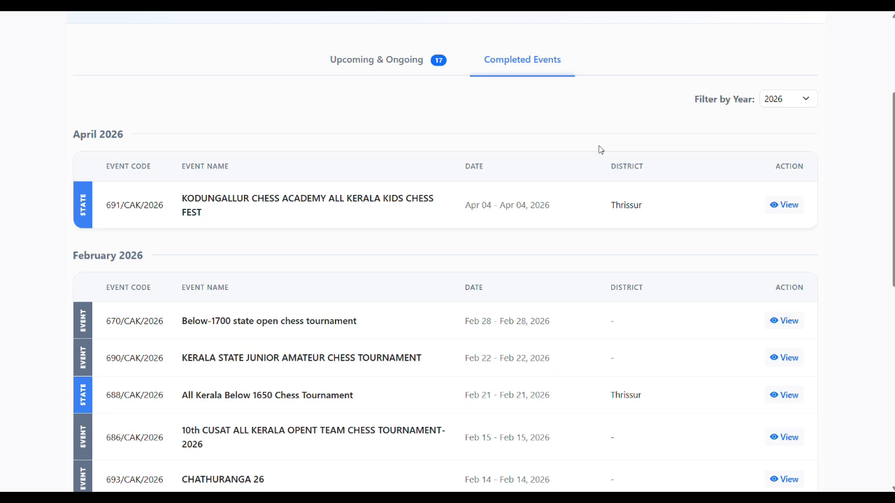
scroll(599, 149, down, 1)
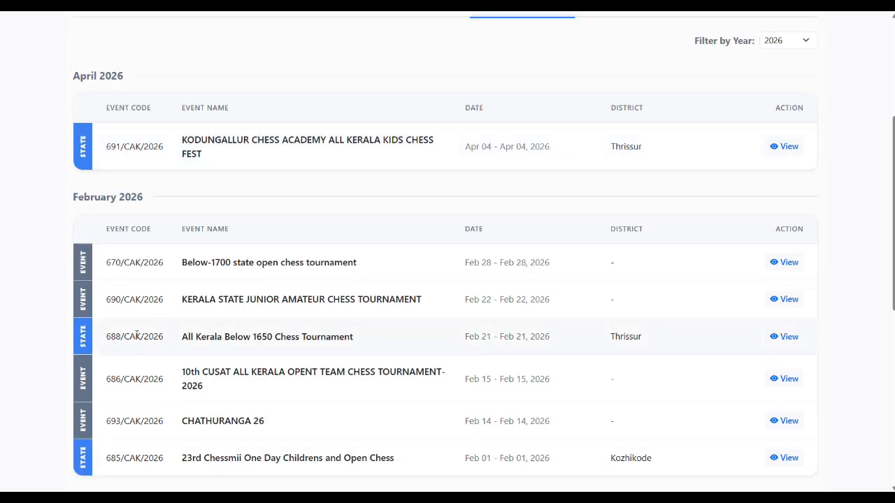
drag(185, 336, 393, 339)
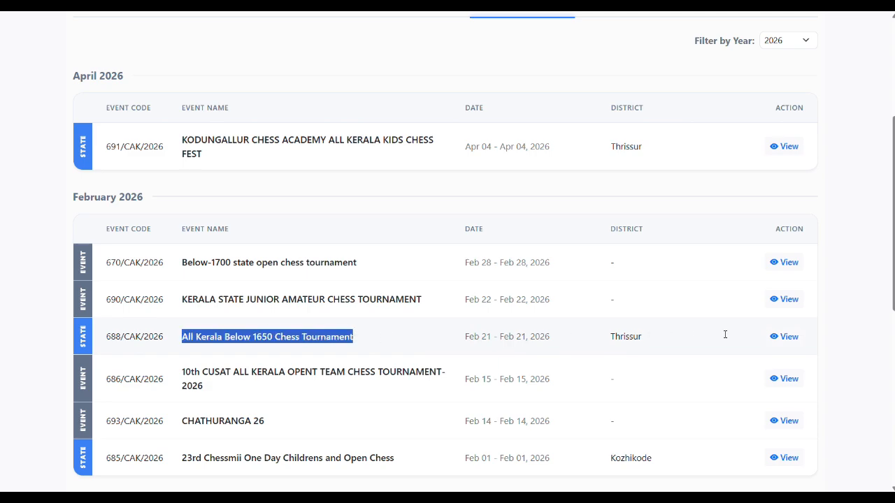
click(784, 337)
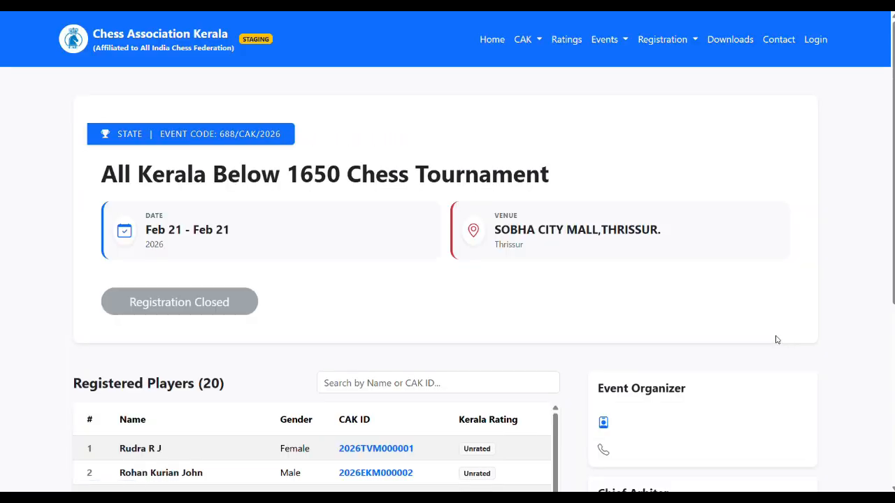
Check the registered players list on the public event page, including gender, CAK ID and Kerala rating
scroll(311, 216, down, 2)
scroll(311, 216, down, 2)
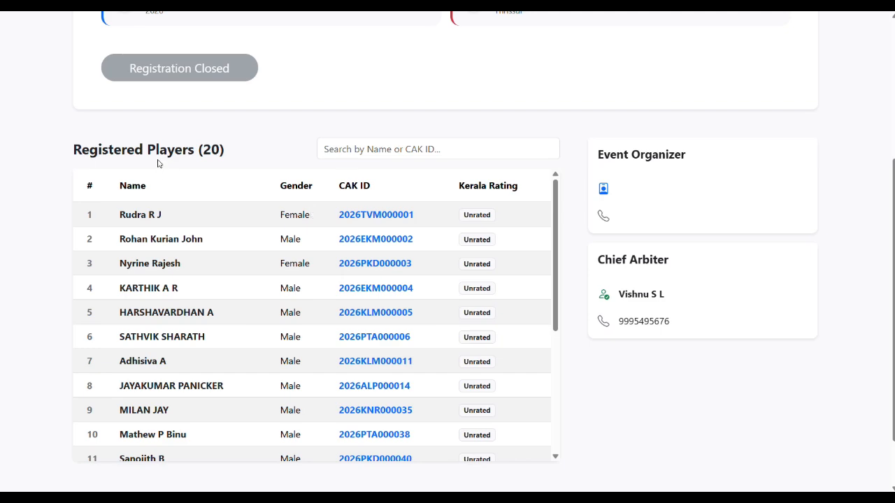
drag(72, 152, 240, 155)
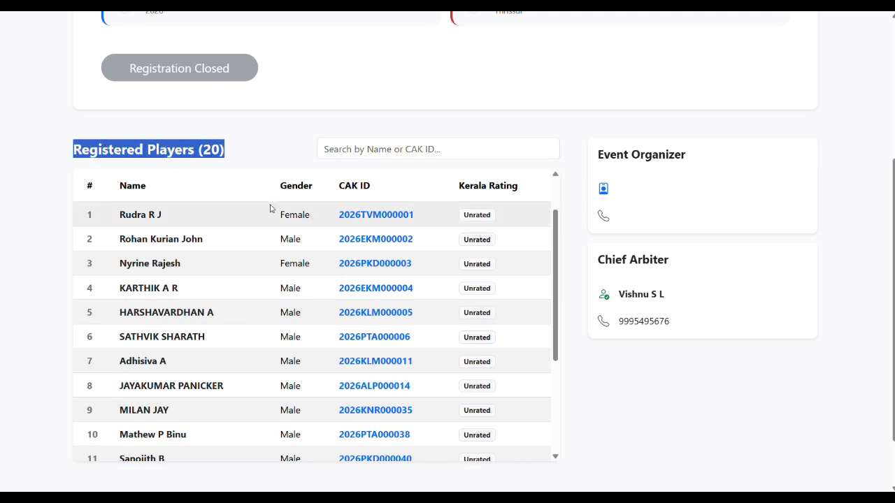
scroll(272, 208, down, 5)
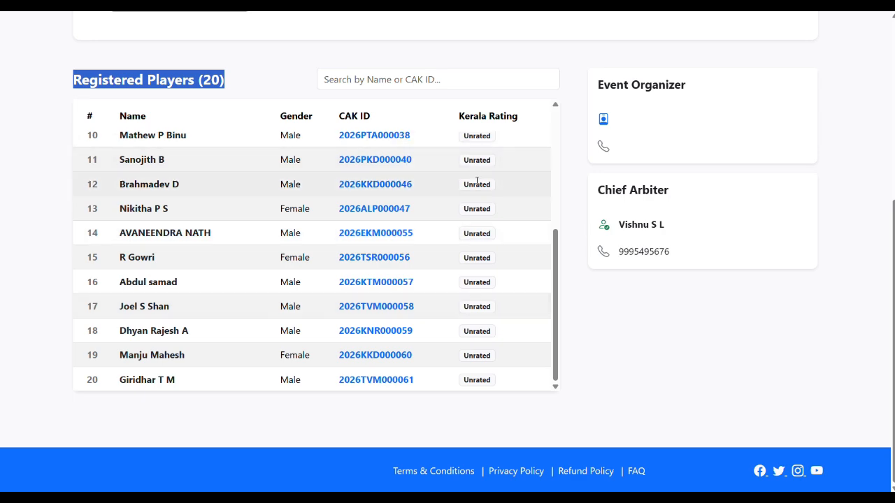
scroll(434, 180, up, 4)
scroll(431, 180, up, 4)
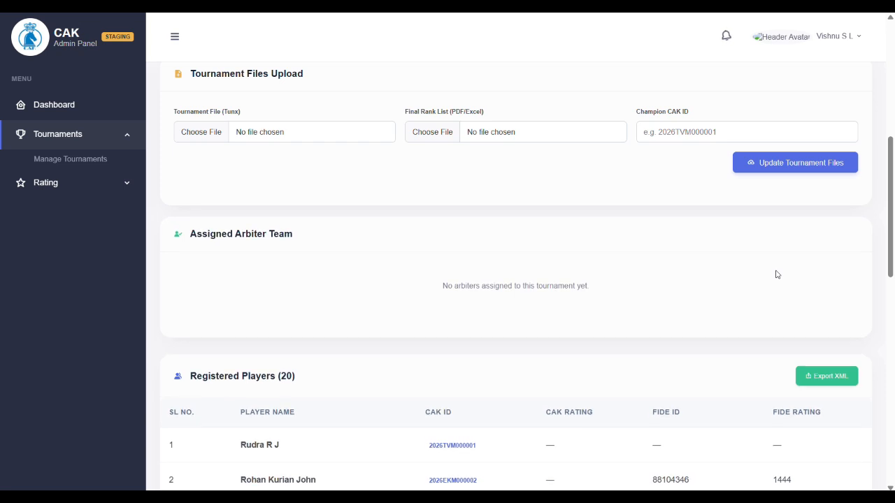
Export the tournament's registered players as XML from the admin panel and show the downloaded file in its folder
click(824, 375)
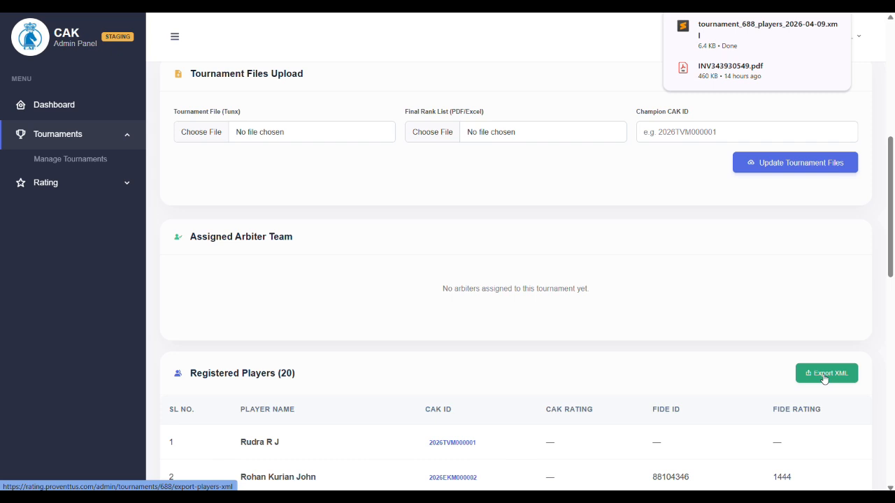
mouse_move(721, 42)
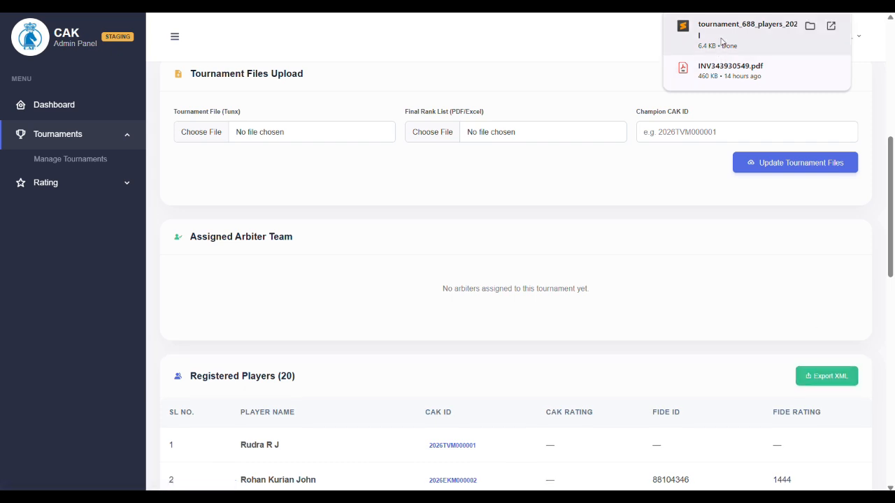
click(809, 26)
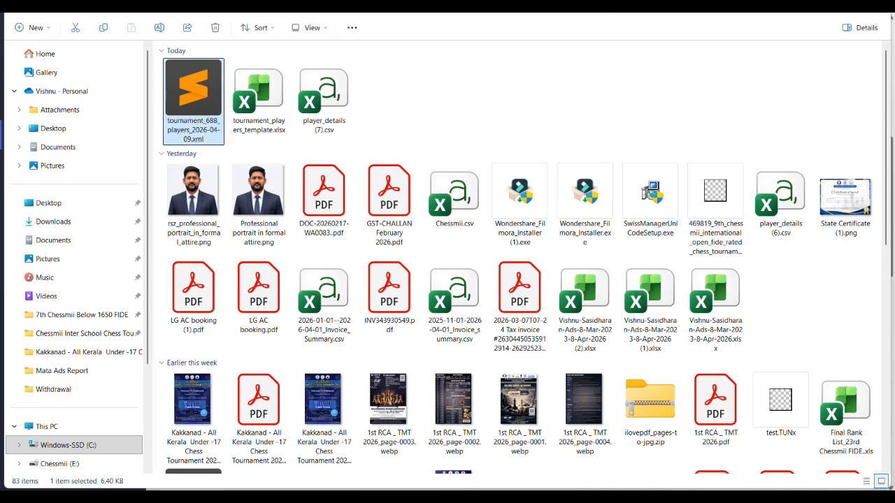
Switch to Swiss-Manager and import the players from tournament_688_players_2026-04-09.xml, deleting the players already entered
key(alt+Tab)
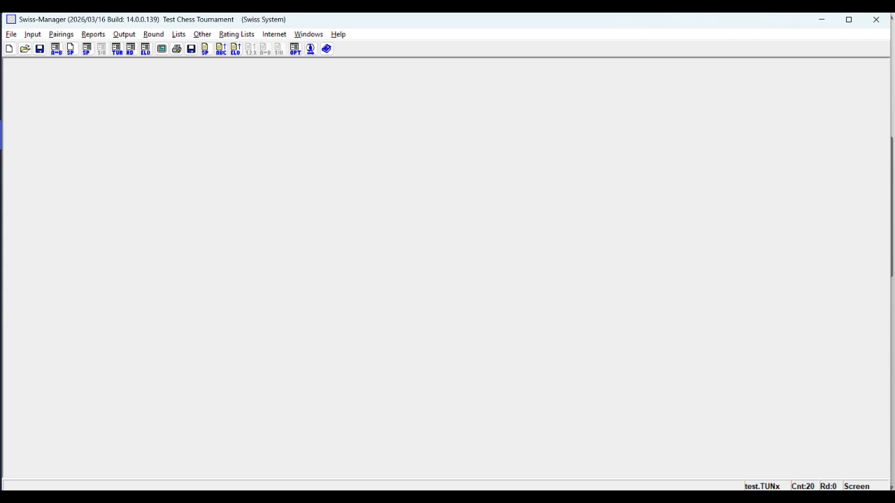
click(10, 35)
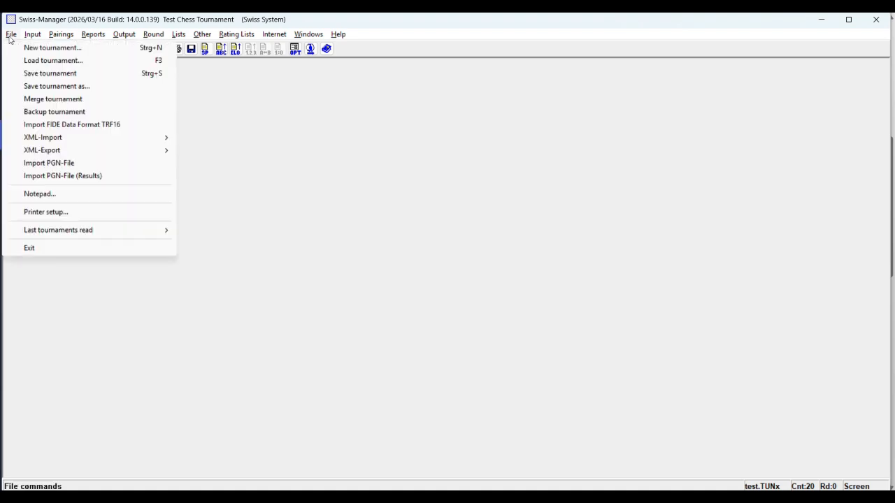
mouse_move(64, 142)
click(236, 150)
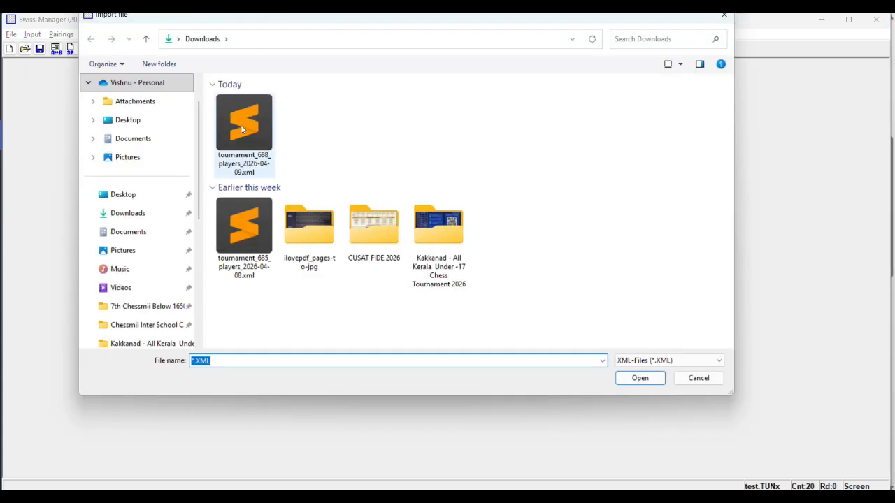
double_click(243, 128)
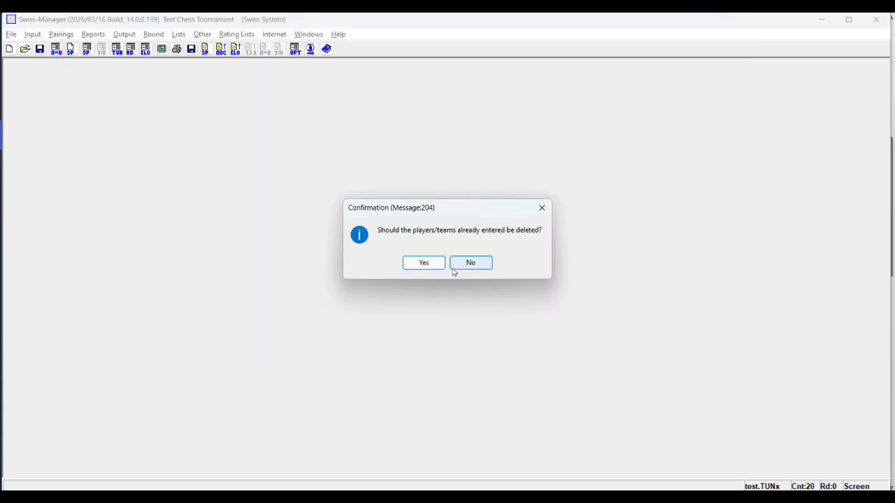
click(424, 263)
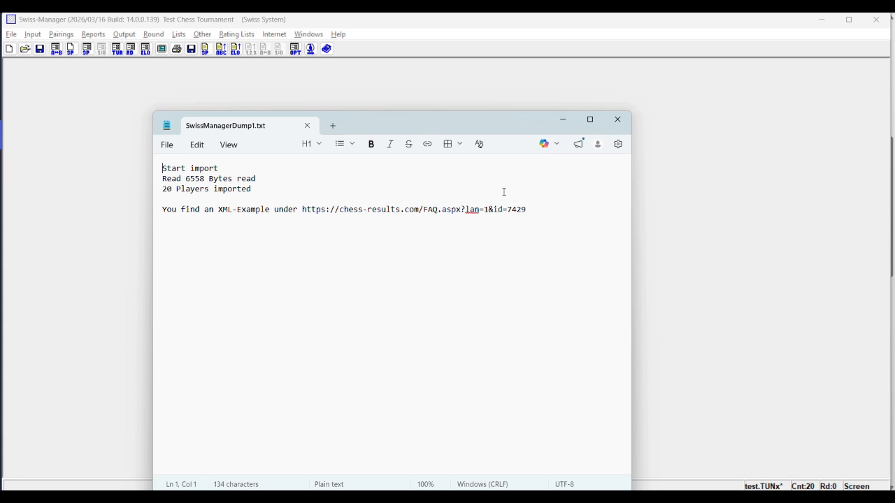
Close the import log and check the imported players' ratings, birth years, ID numbers, FIDE numbers and clubs in the player data
click(617, 122)
click(33, 35)
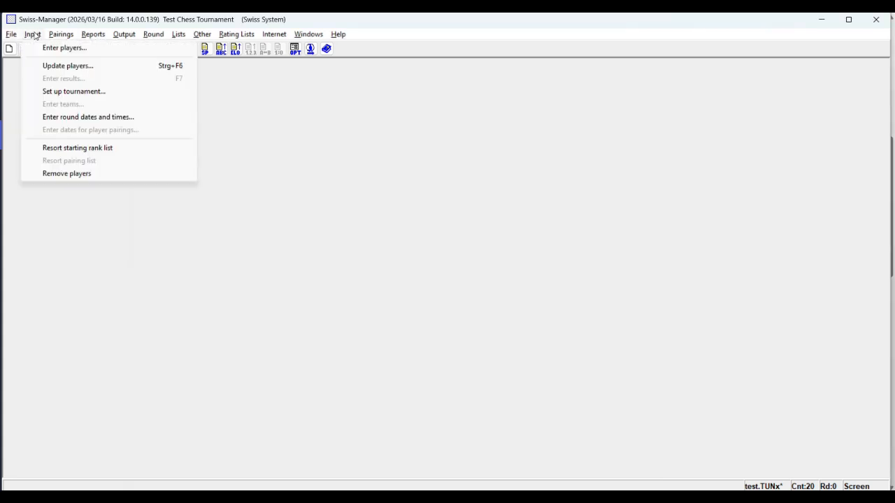
click(54, 65)
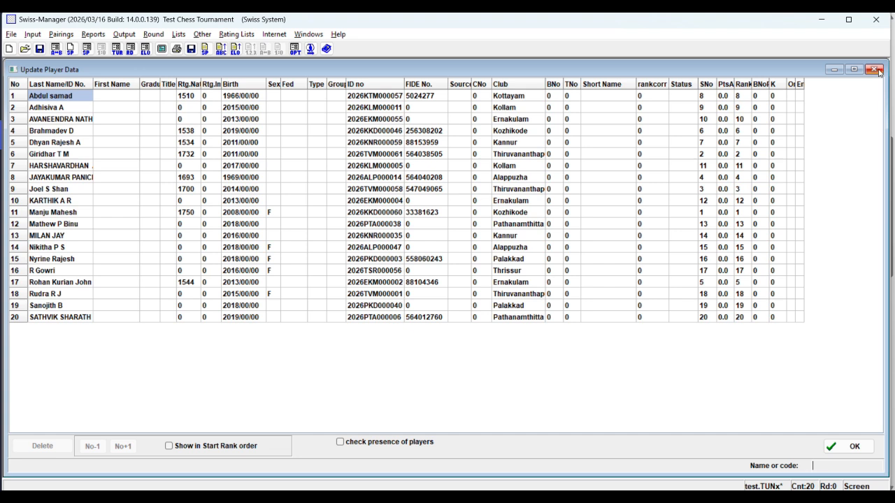
click(852, 446)
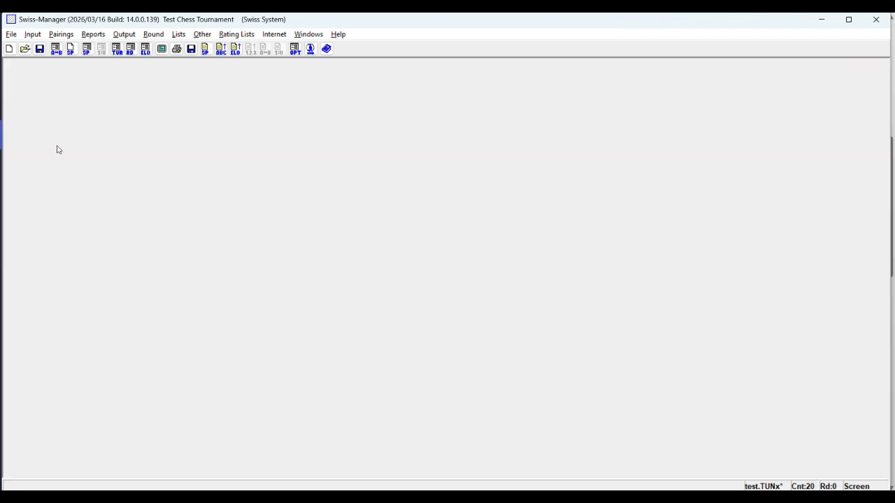
Generate the computer pairings for round 1 with the local JaVaFo engine and random color for player no. 1
click(60, 34)
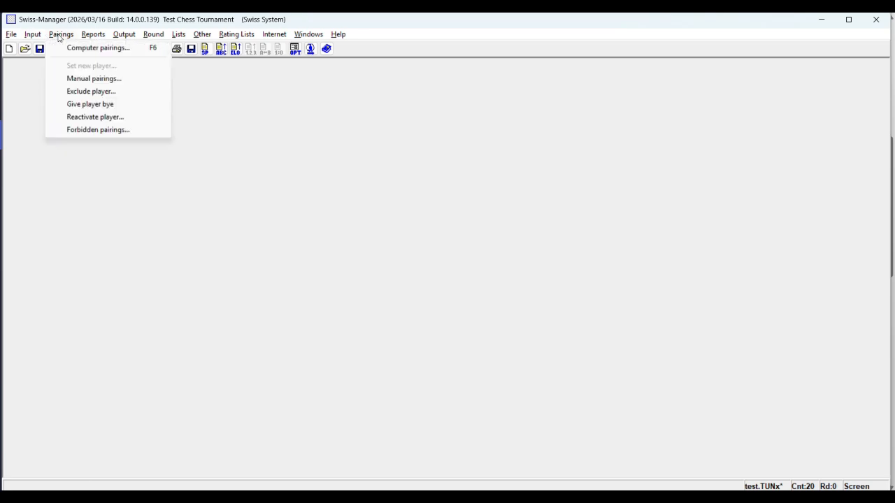
click(97, 47)
click(553, 360)
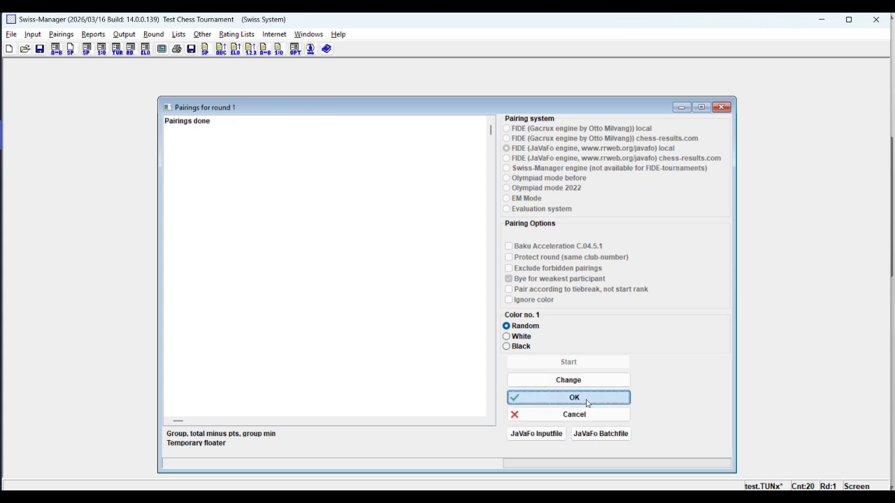
click(590, 399)
click(415, 263)
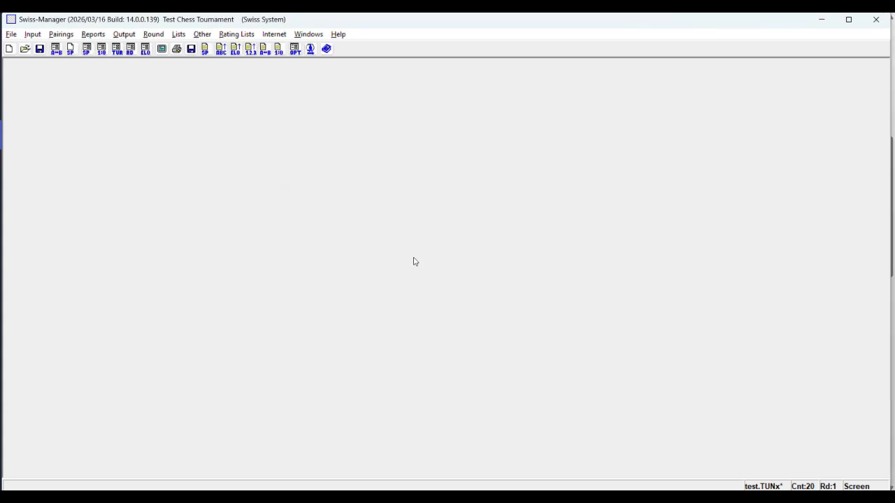
Enter the round 1 results for boards 1 to 10 as 1-0, 0-1, 1-0, 0-1, 1-0, 0-1, 1-0, ½-½, 1F-0F, 0F-0F
click(36, 35)
click(63, 79)
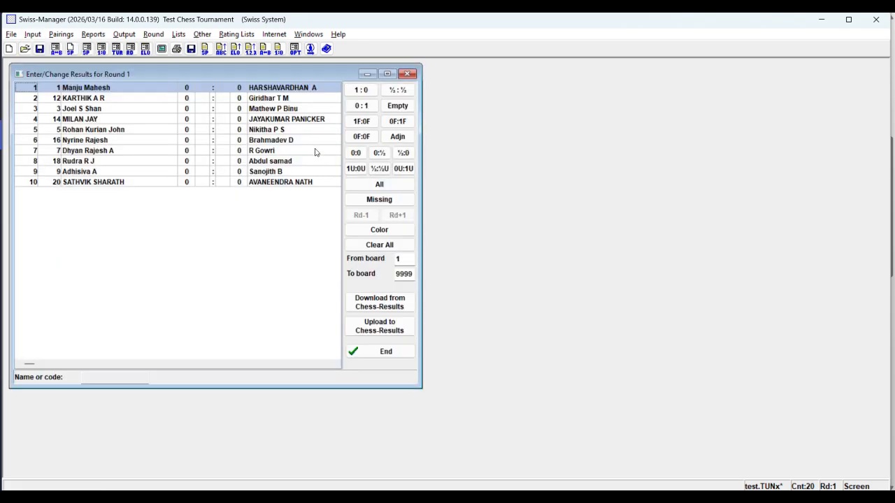
key(1)
key(0)
key(1)
key(0)
key(1)
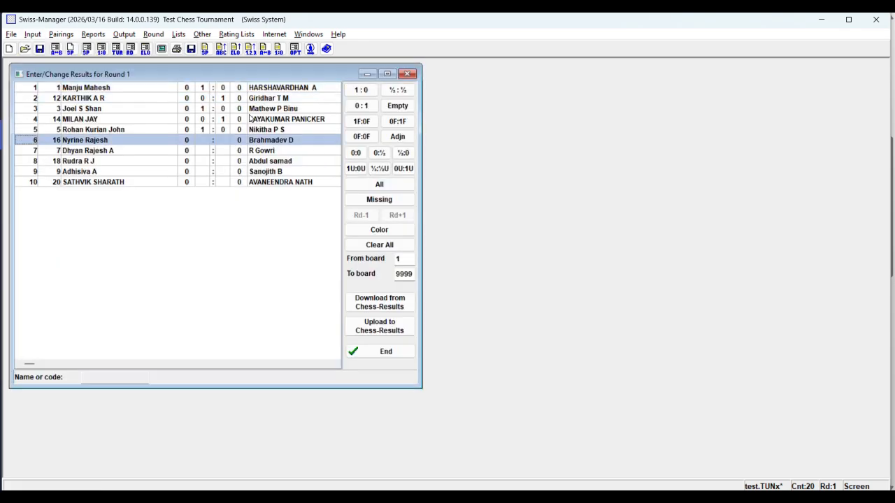
key(0)
key(1)
key(5)
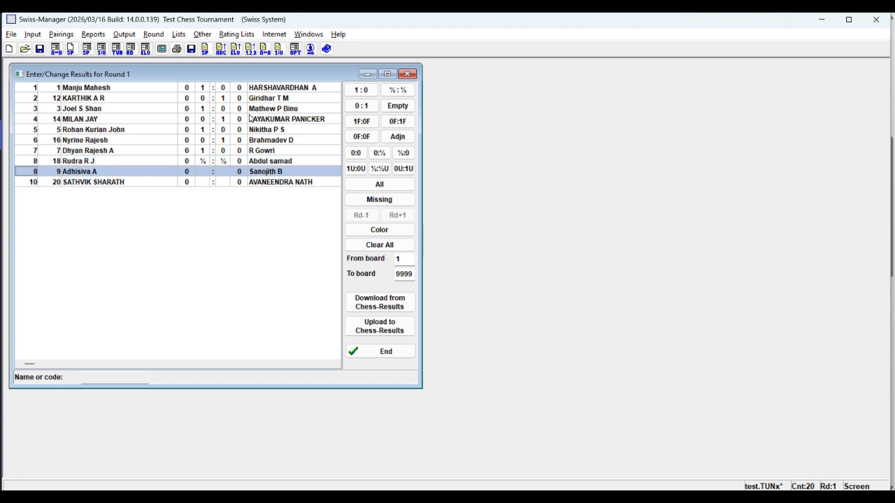
key(plus)
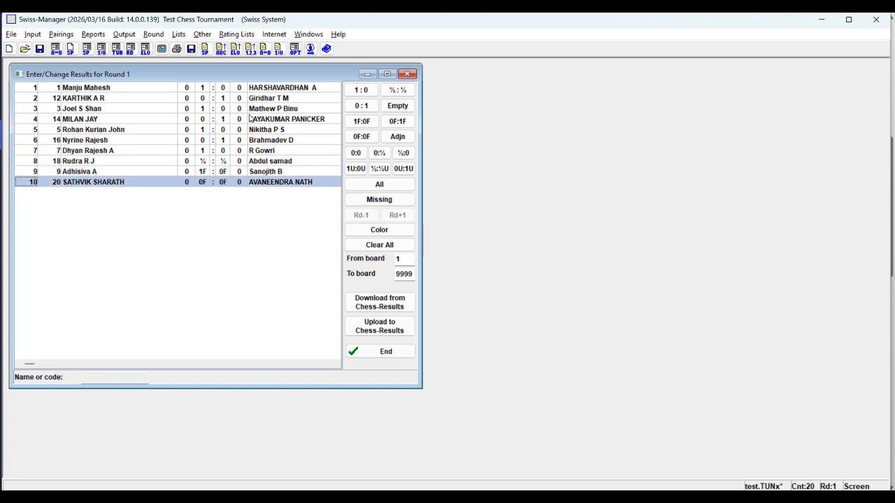
click(396, 357)
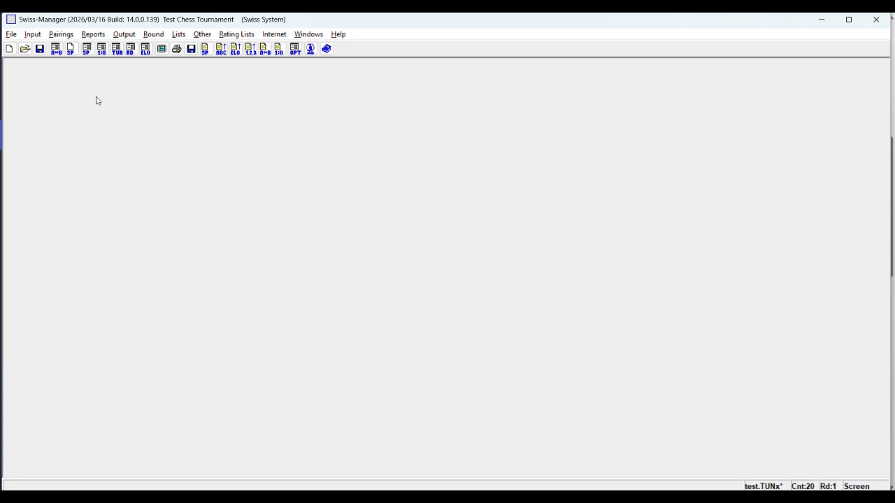
Generate the computer pairings for round 2 with the local JaVaFo engine, replacing the old backup file test_round_2.bak
click(62, 34)
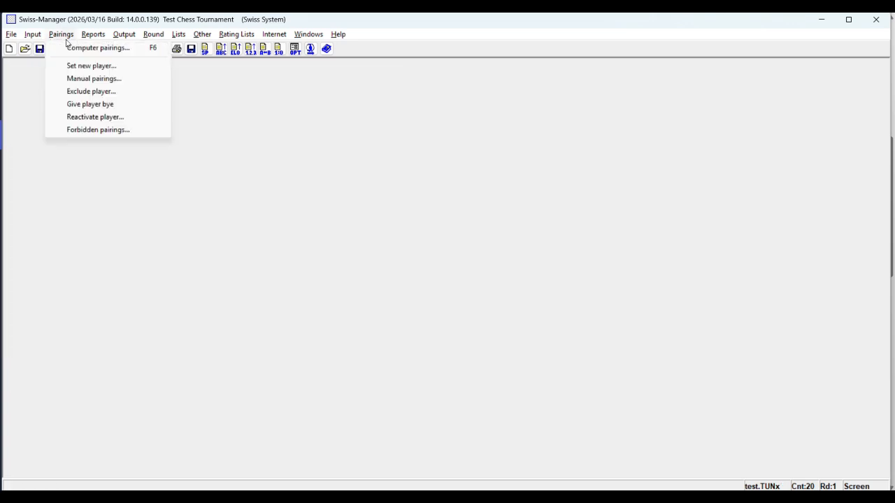
click(70, 46)
click(572, 361)
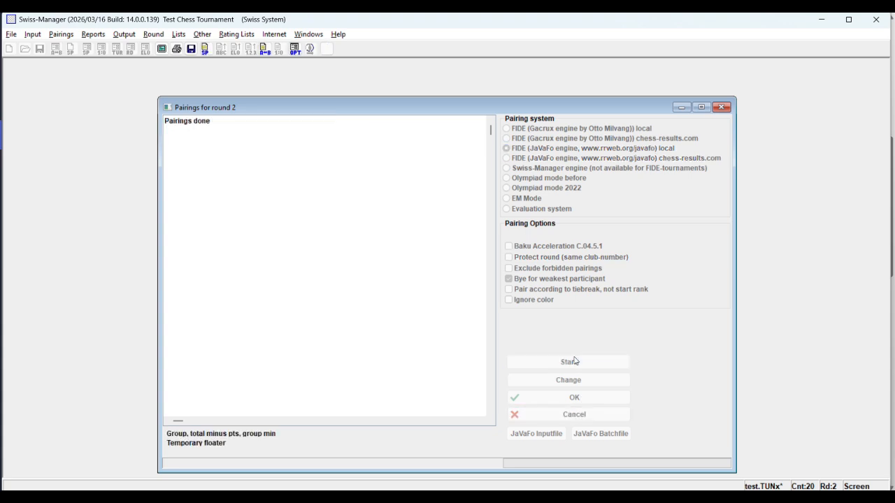
click(573, 397)
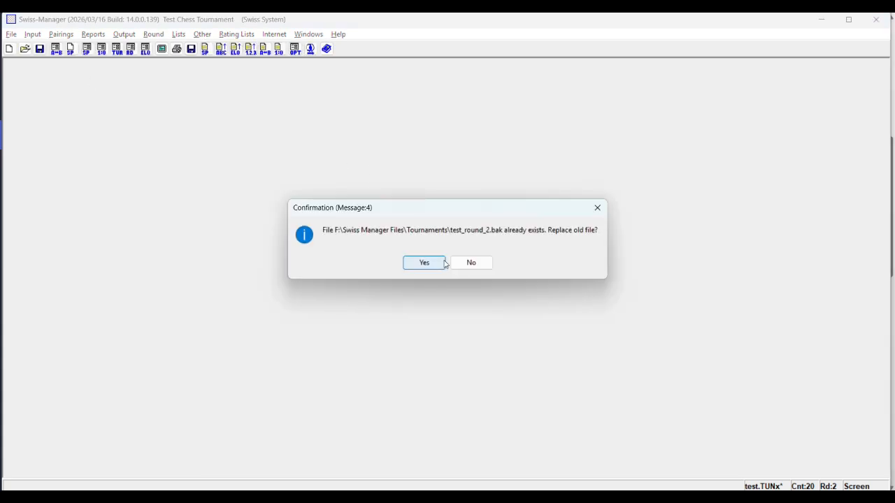
click(440, 267)
Enter the round 2 results for boards 1 to 10 as ½-½, 1-0, 0-1, 1-0, 1-0, 0-1, 1-0, 0-1, 0-1, 1-0, and save the tournament
click(32, 34)
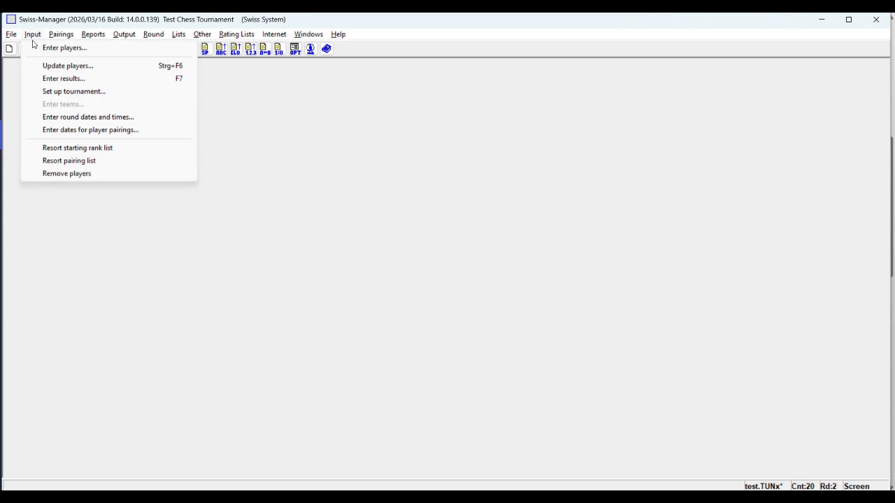
click(70, 78)
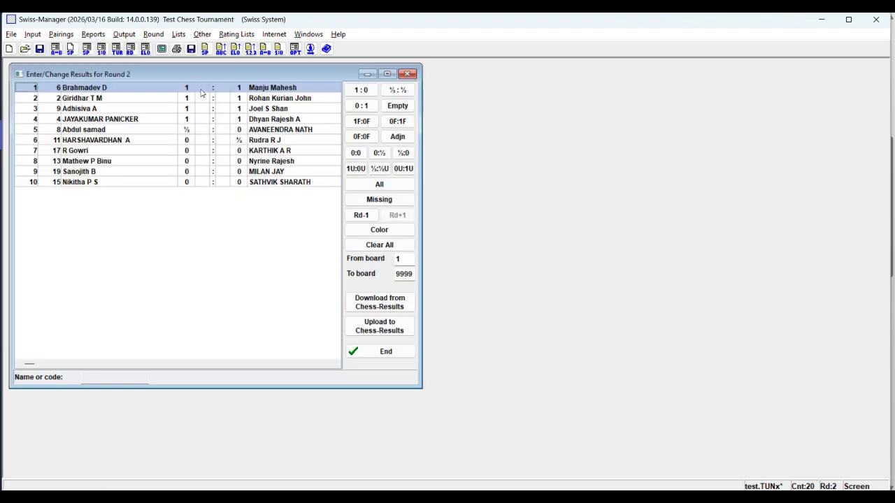
key(5)
key(1)
key(0)
key(1)
key(1)
key(0)
key(1)
key(0)
key(0)
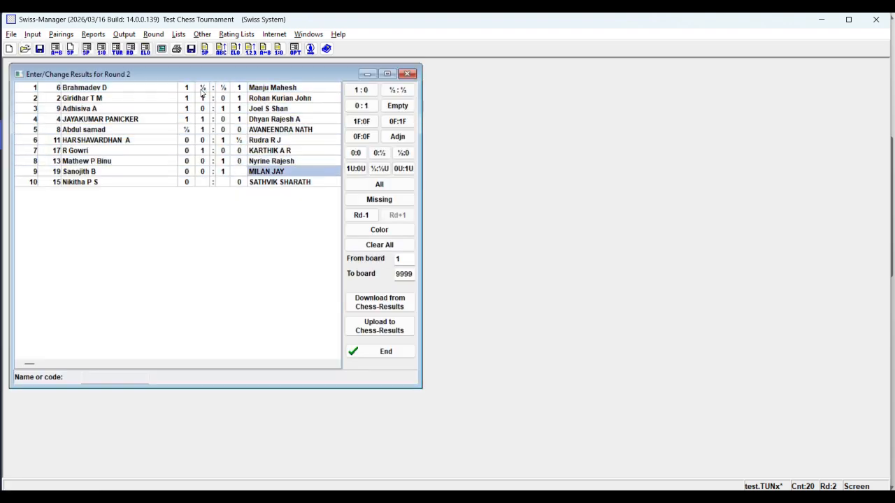
key(1)
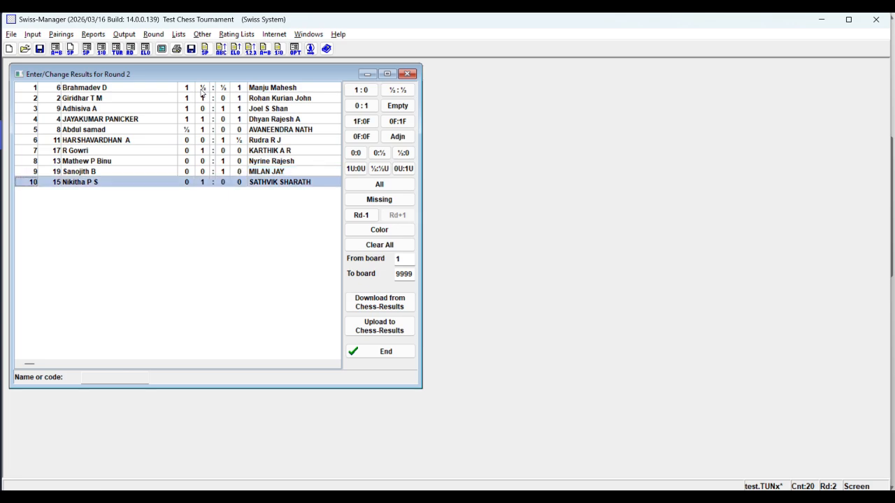
click(386, 352)
click(39, 50)
Generate the computer pairings for round 3 with the local JaVaFo engine, replacing the old backup file test_round_3.bak
click(32, 34)
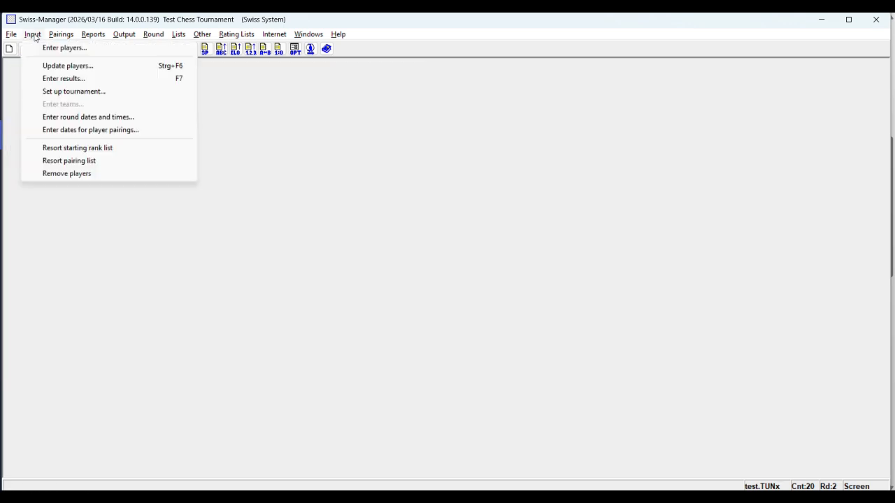
click(77, 48)
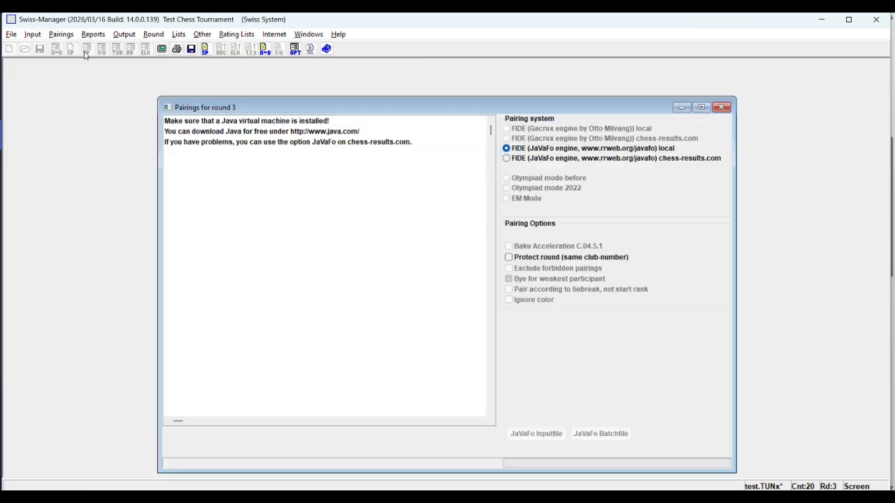
click(586, 364)
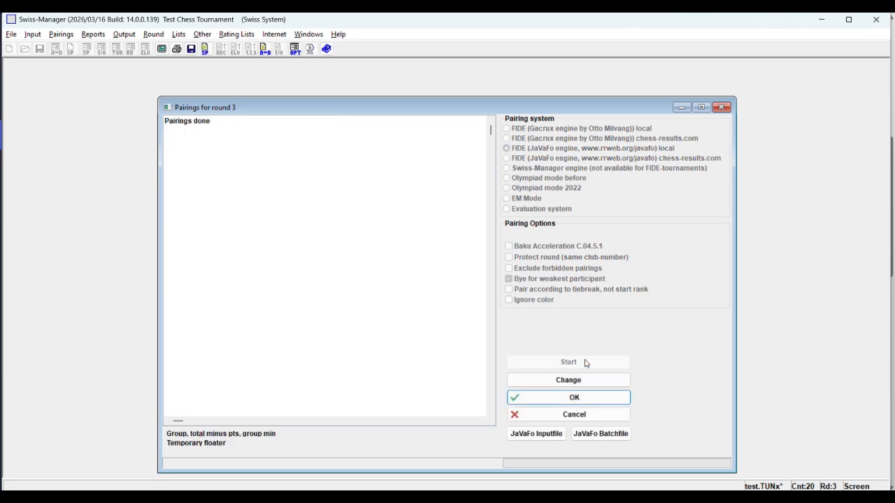
click(574, 397)
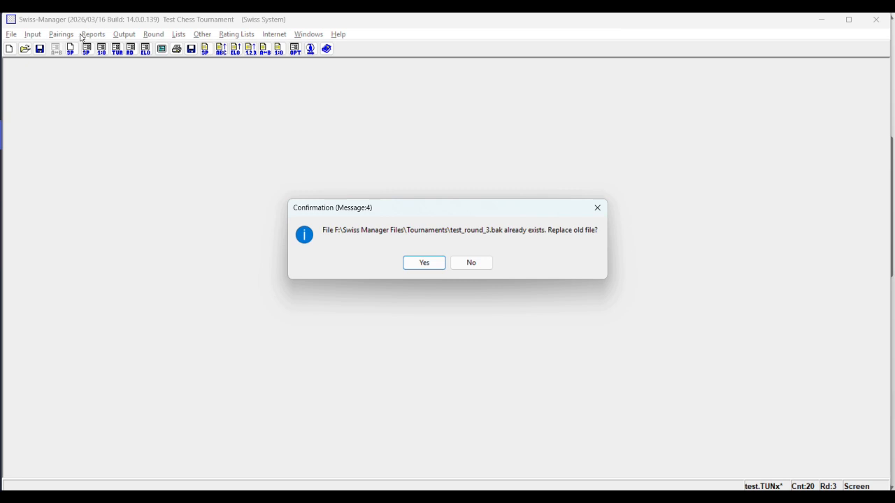
click(425, 261)
Enter the round 3 results for boards 1 to 10 as 1-0, 0-1, ½-½, 1-0, 1-0, 1-0, ½-½, 1-0, 0-1, 1-0, and save the tournament
click(39, 37)
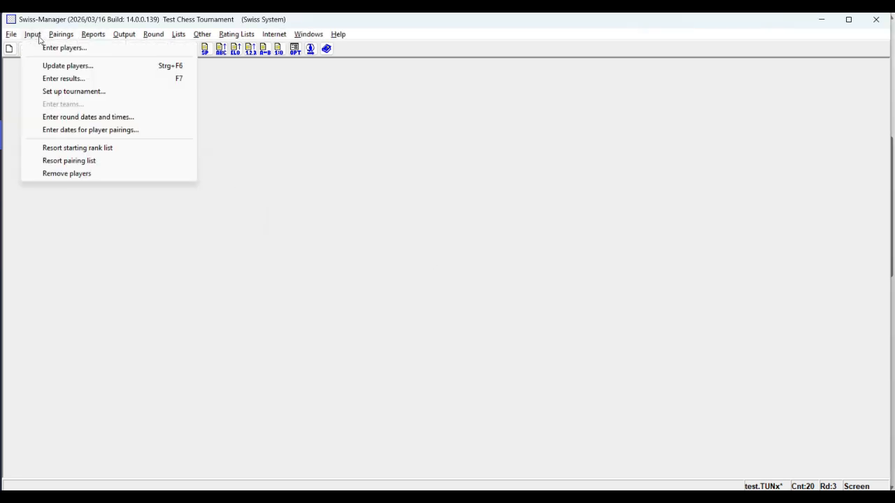
click(67, 79)
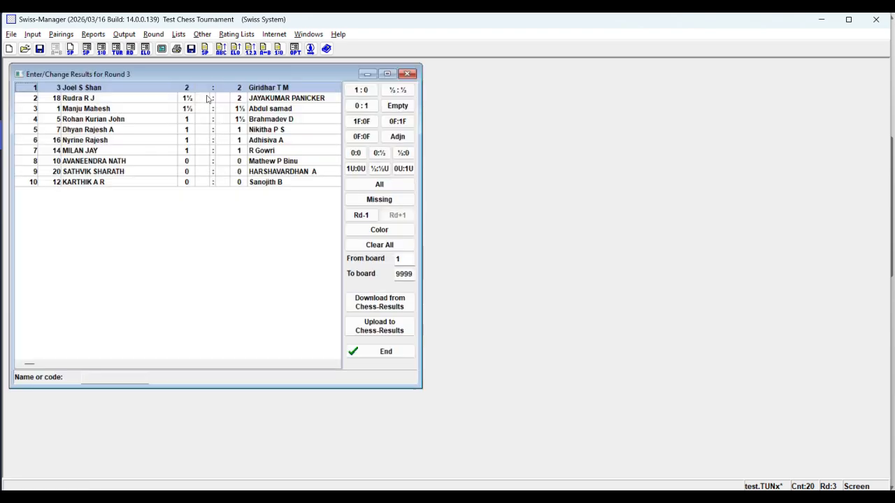
key(1)
key(0)
key(5)
key(1)
key(1)
key(1)
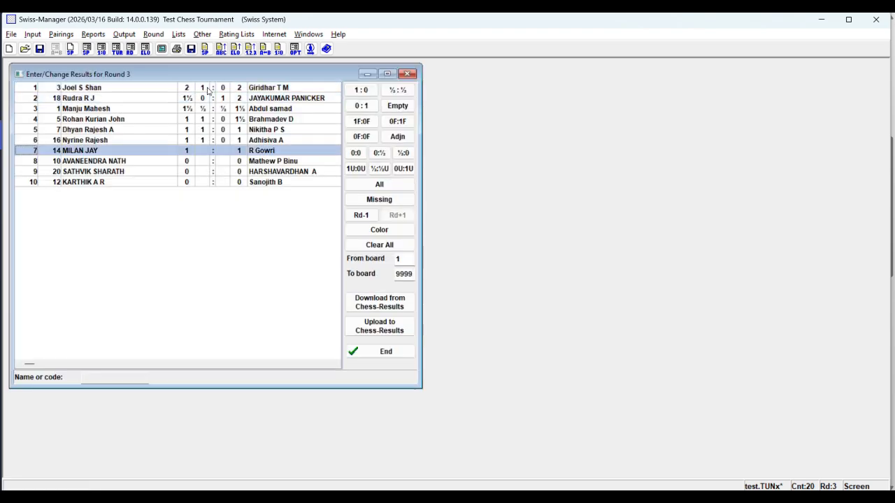
key(5)
key(1)
key(0)
key(1)
click(368, 352)
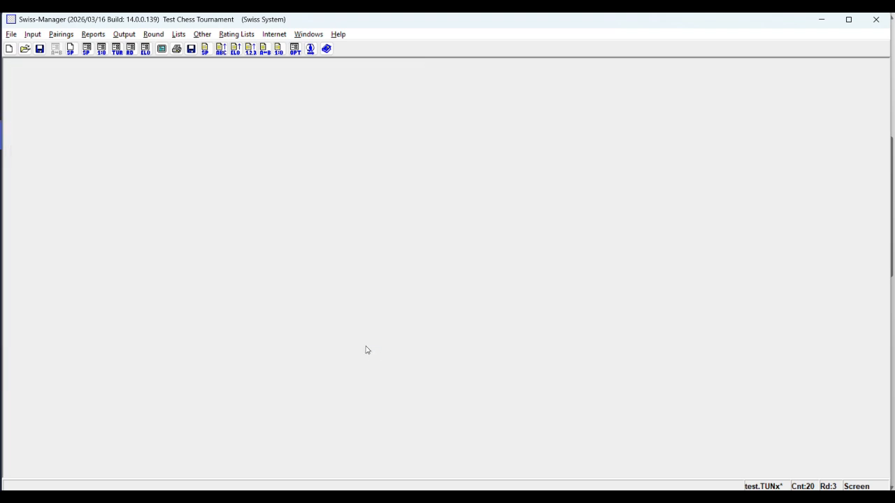
click(40, 52)
Open the interim ranking list, export it to Excel as test_Interim_Ranking_List.xls in the Downloads folder, and close the list
click(179, 35)
click(207, 73)
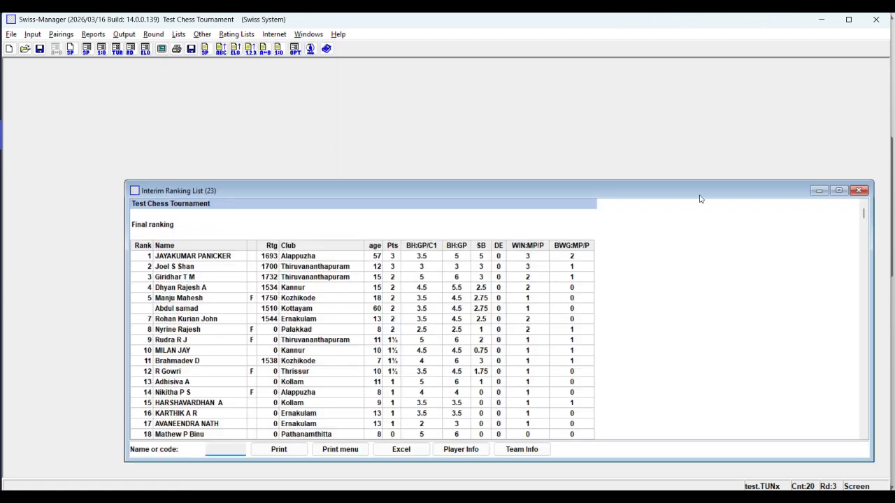
click(837, 191)
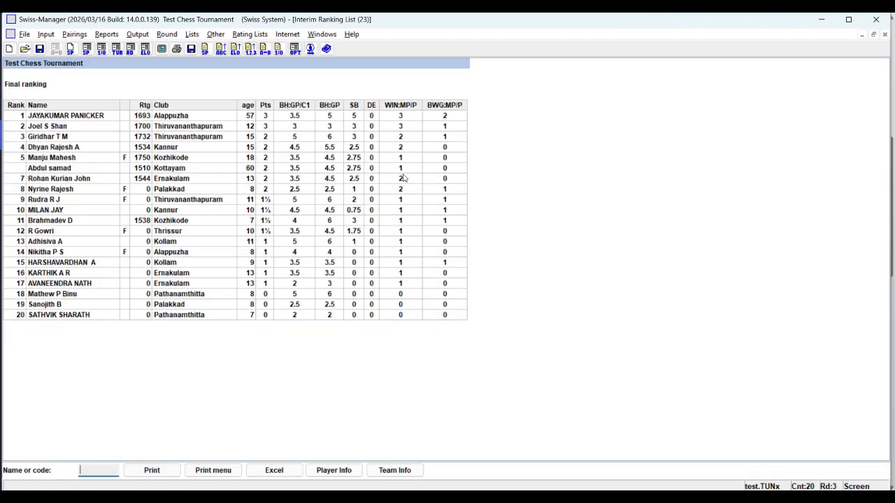
click(269, 470)
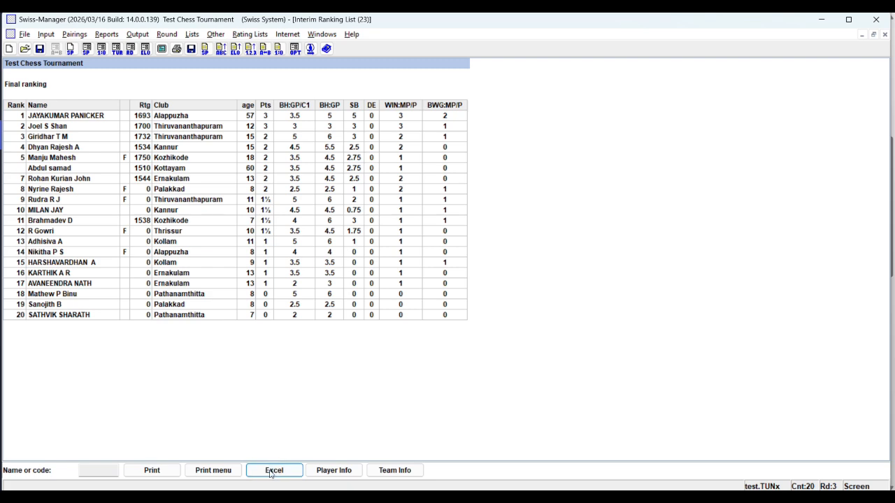
scroll(132, 213, up, 5)
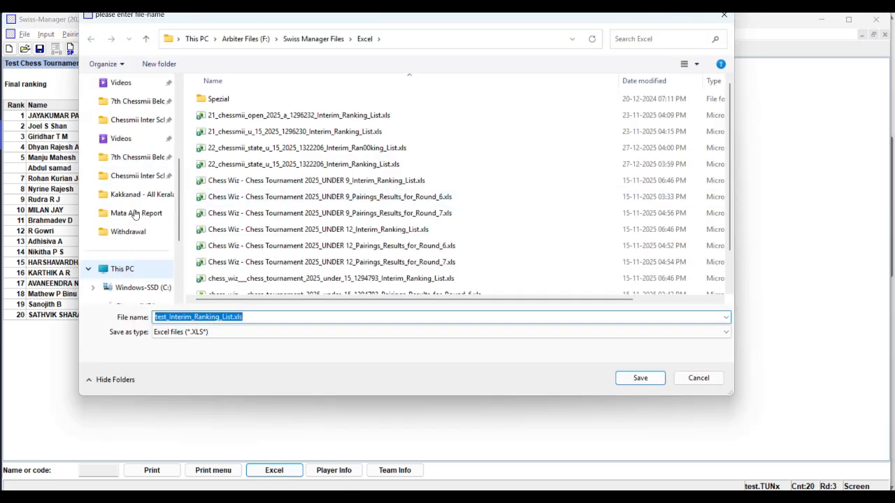
click(128, 253)
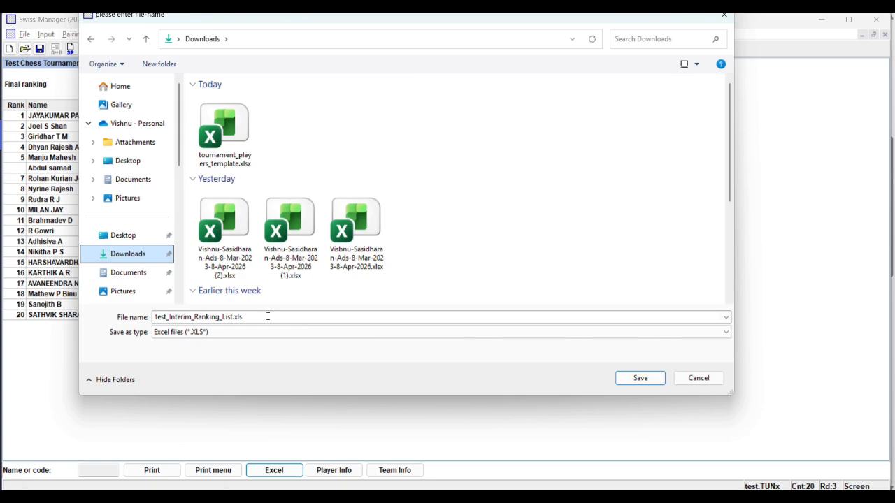
click(638, 378)
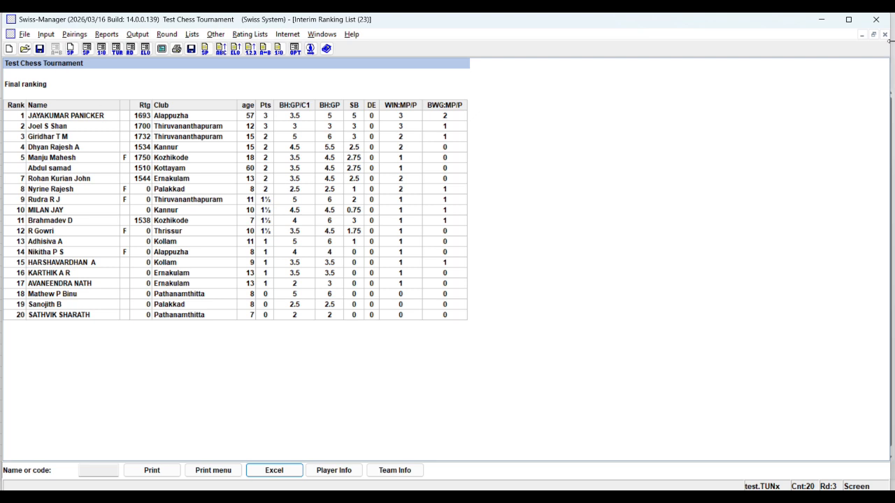
click(884, 34)
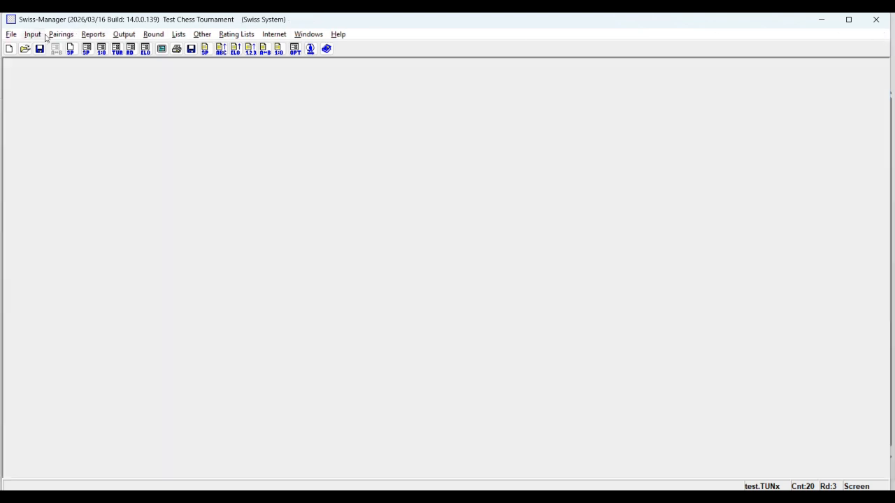
Save a copy of the tournament file test.TUNx to the Downloads folder
click(11, 34)
click(45, 116)
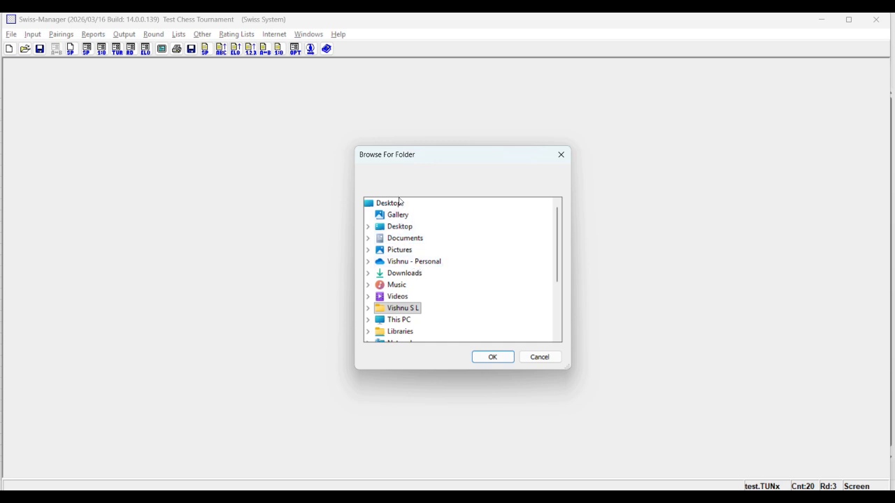
scroll(408, 265, down, 1)
scroll(408, 266, down, 1)
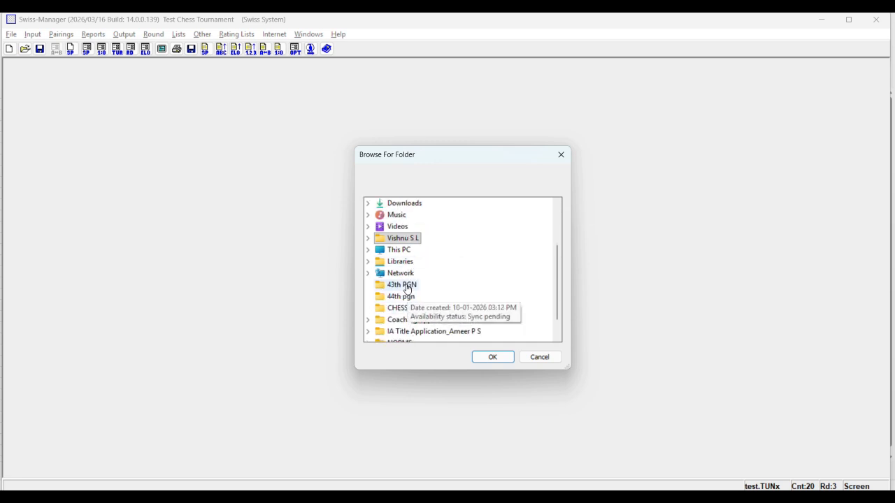
double_click(396, 249)
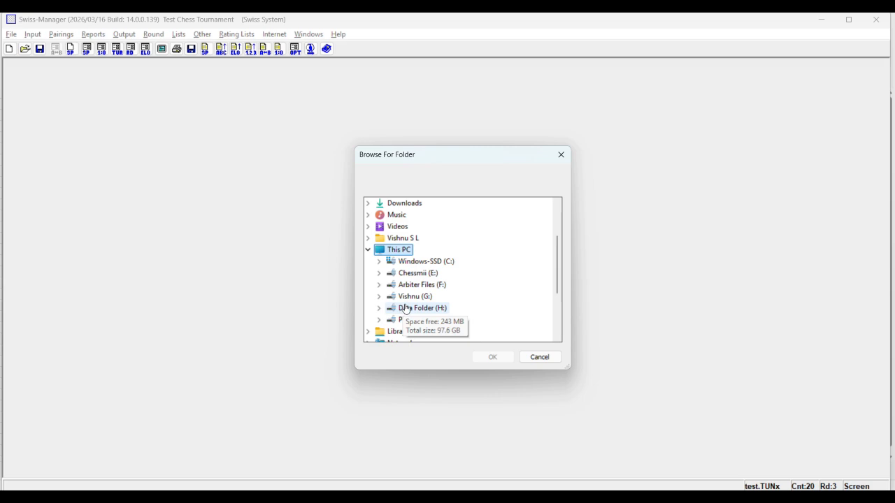
scroll(427, 280, down, 3)
scroll(428, 280, up, 5)
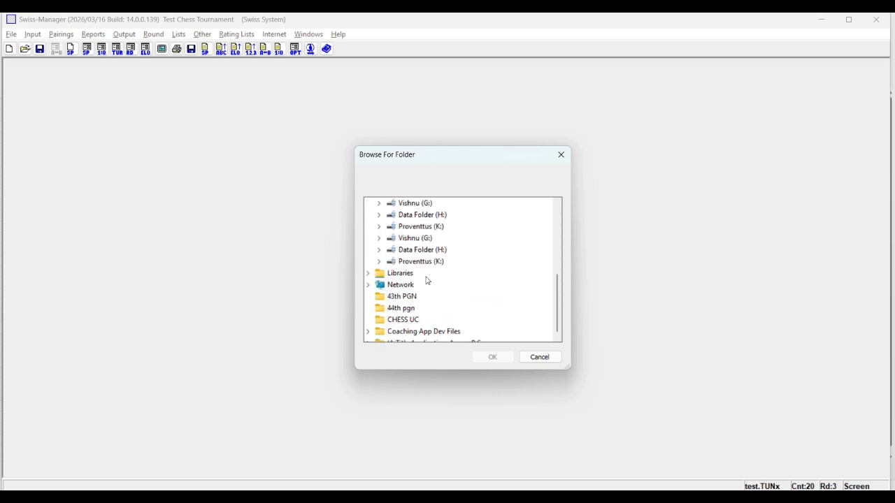
click(405, 273)
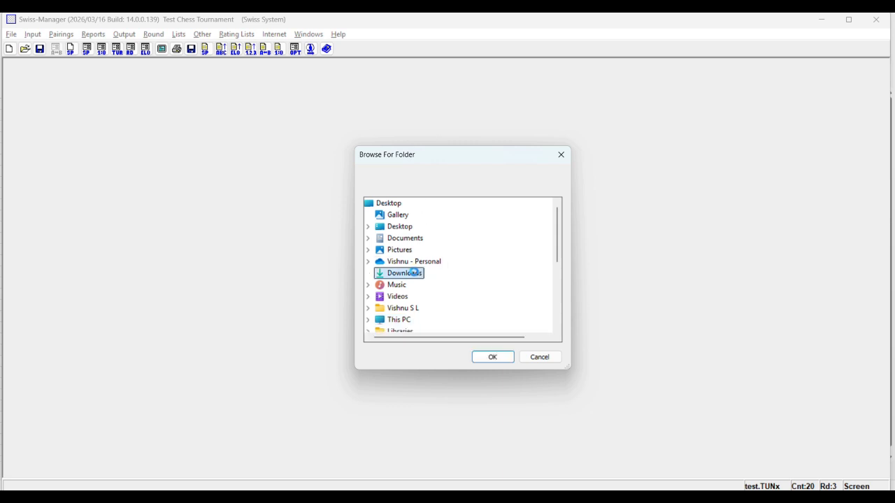
click(493, 358)
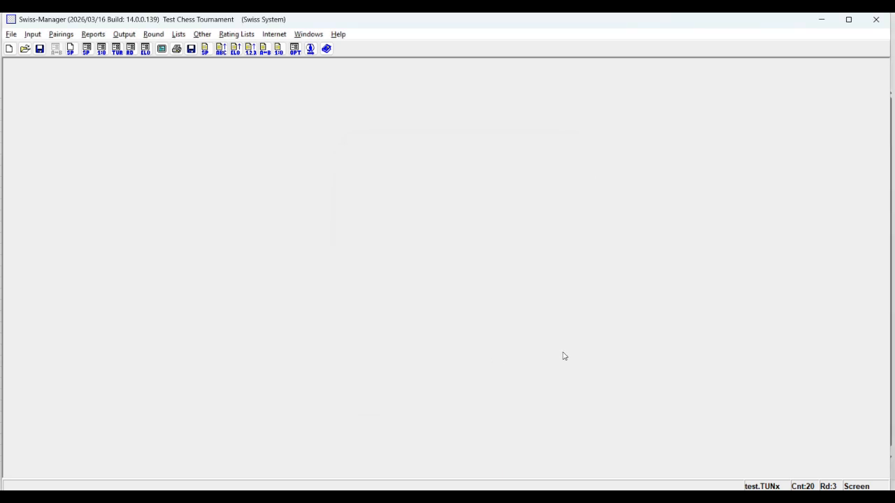
Switch to the CAK admin portal and attach test.TUNx as the tournament file and test_Interim_Ranking_List.xls as the final rank list
key(alt+Tab)
click(511, 414)
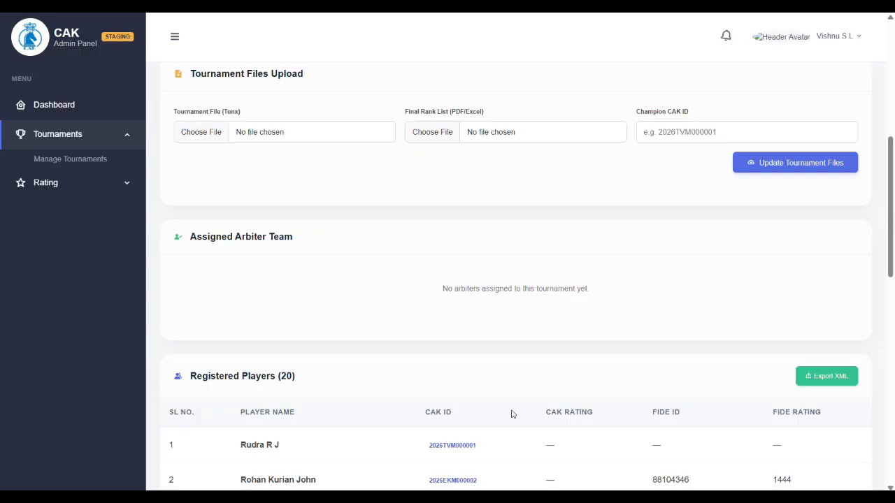
scroll(689, 303, down, 1)
scroll(689, 304, up, 2)
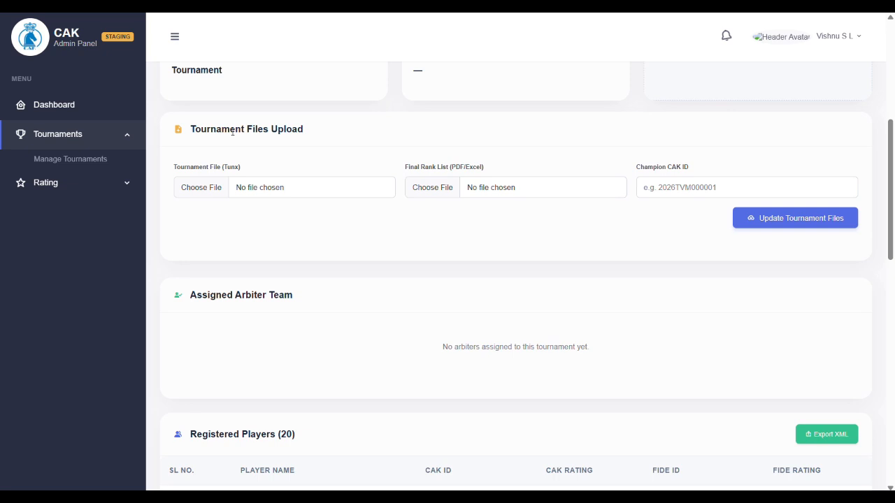
click(206, 194)
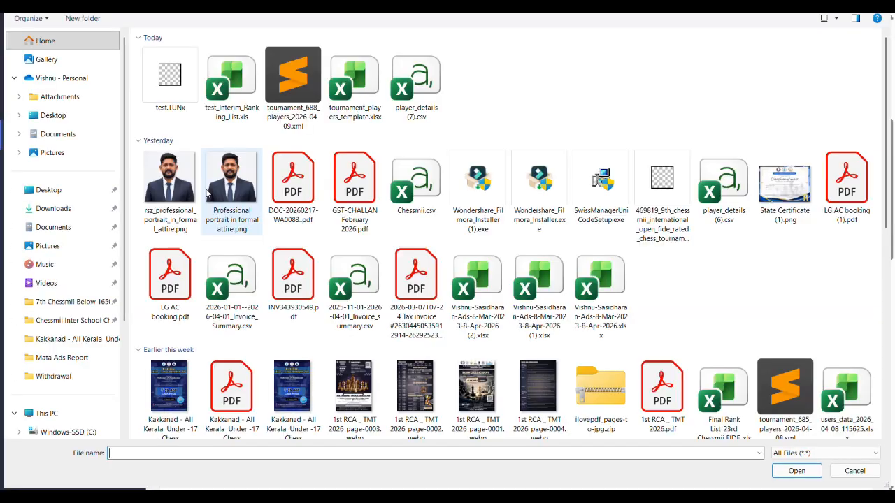
double_click(170, 78)
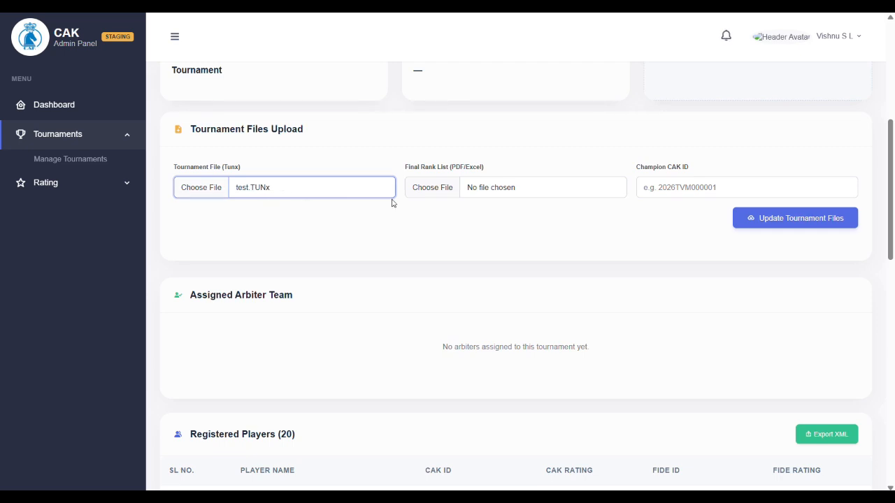
click(434, 188)
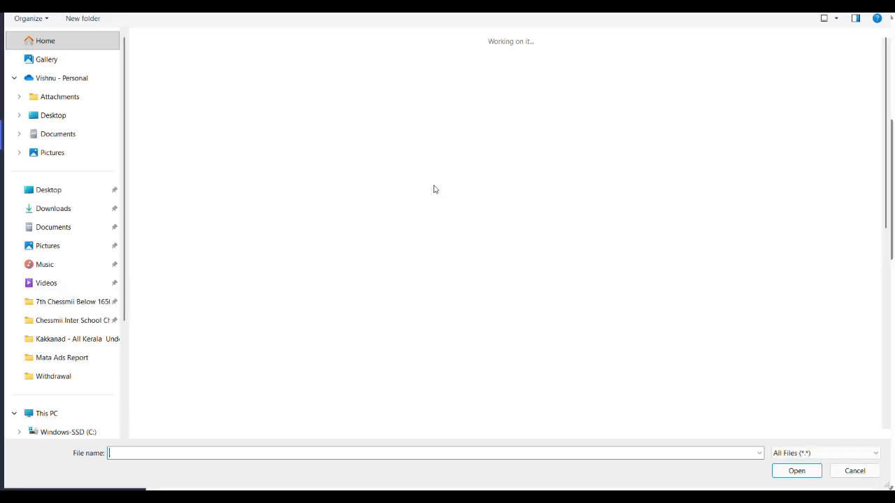
double_click(235, 78)
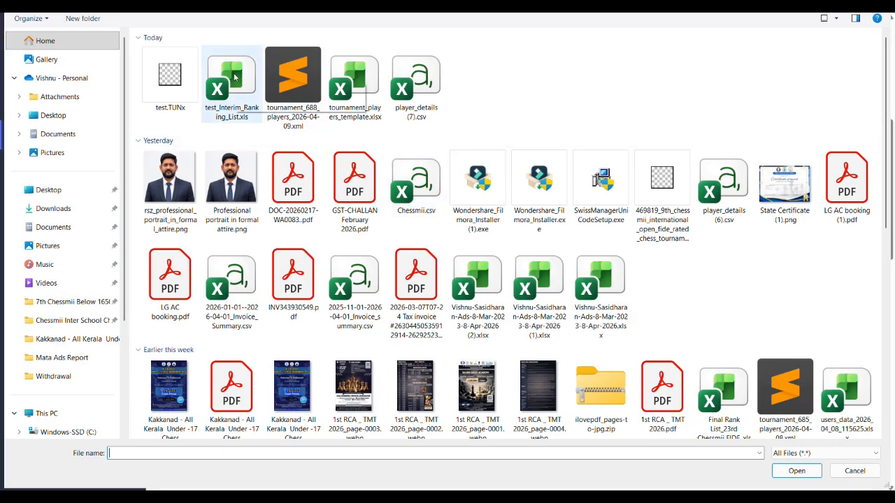
Switch back to Swiss-Manager and open the standings list to identify the tournament champion
click(671, 190)
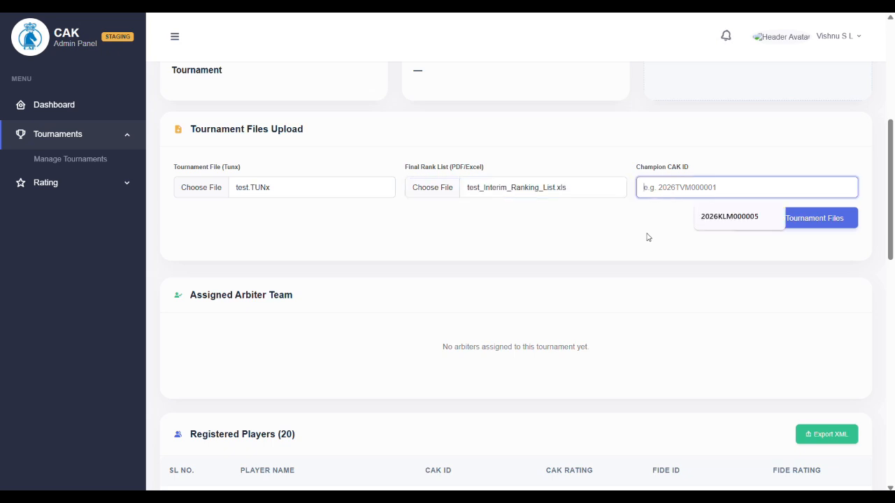
key(alt+Tab)
key(alt+Tab)
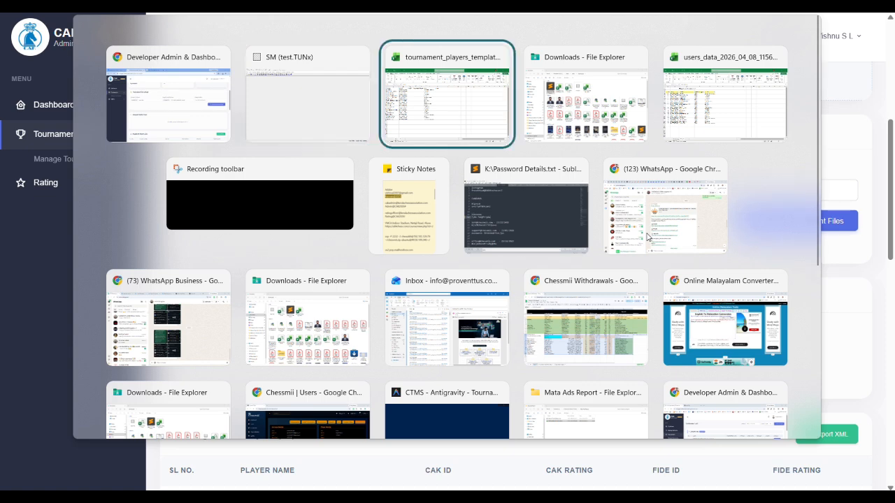
key(alt+Tab)
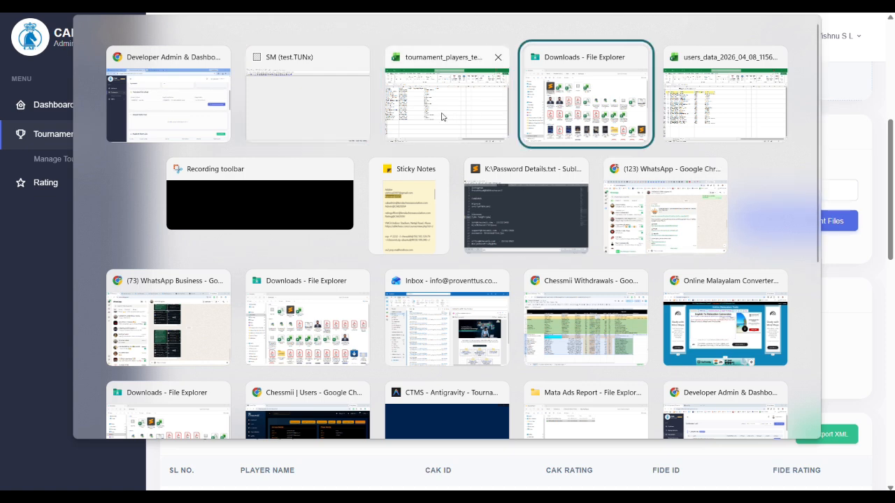
click(291, 132)
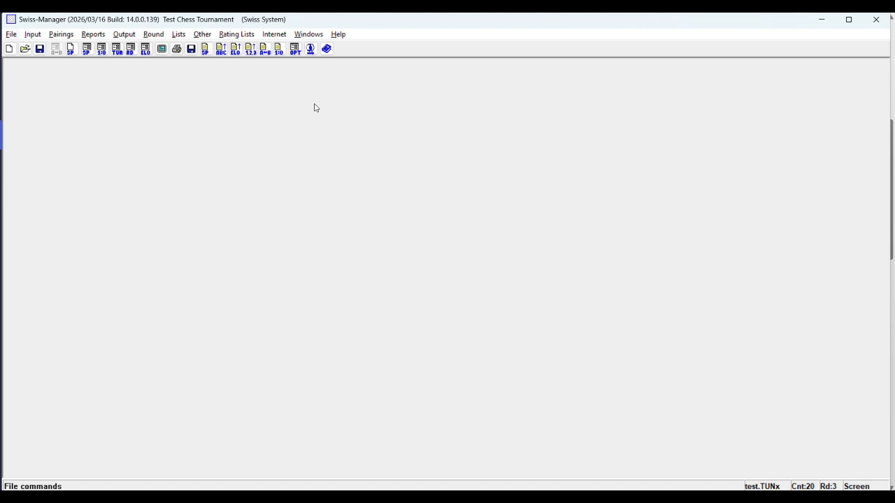
click(177, 36)
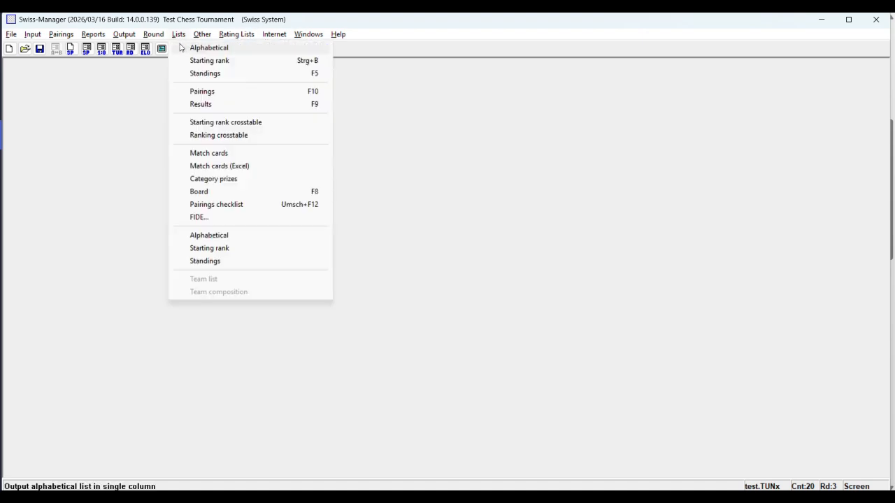
click(202, 74)
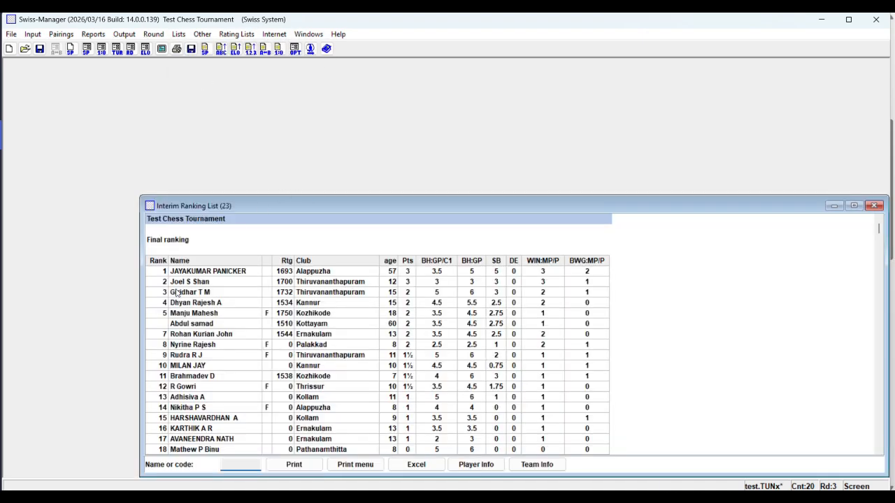
Copy the first-ranked player's CAK ID from the tournament players template workbook into the portal's Champion CAK ID field
key(alt+Tab)
key(alt+Tab)
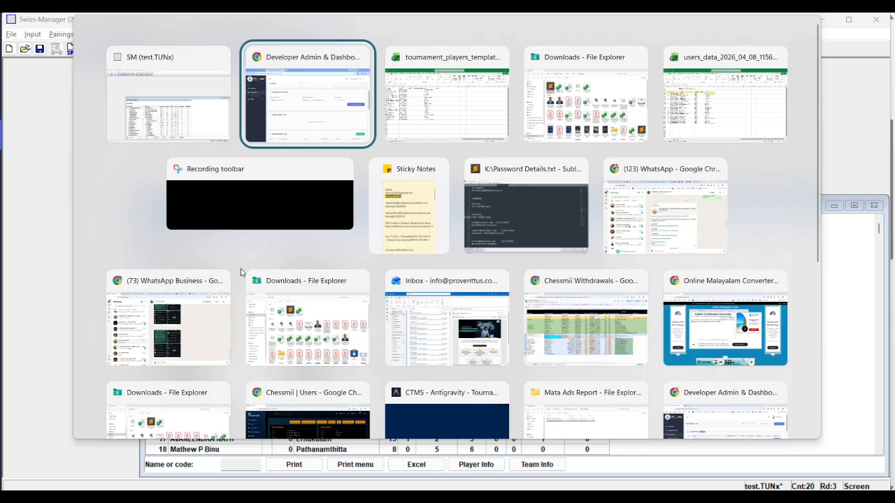
key(alt+Tab)
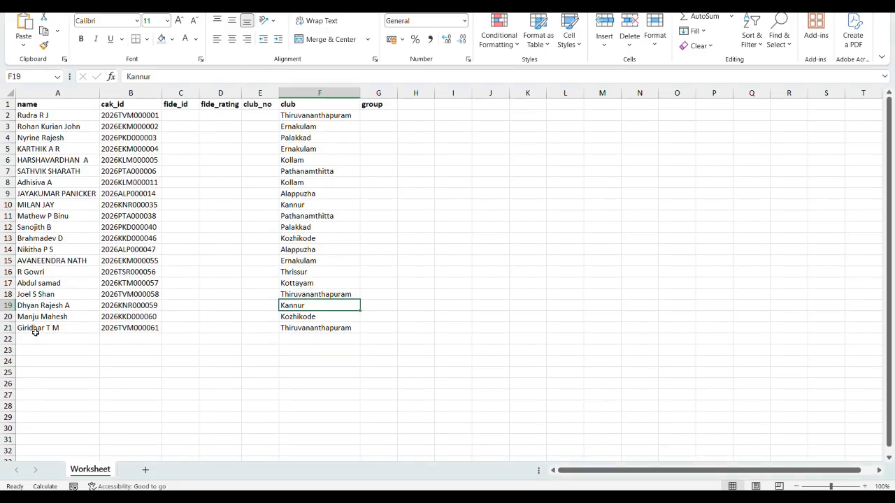
click(49, 187)
key(Right)
key(ctrl+c)
key(alt+Tab)
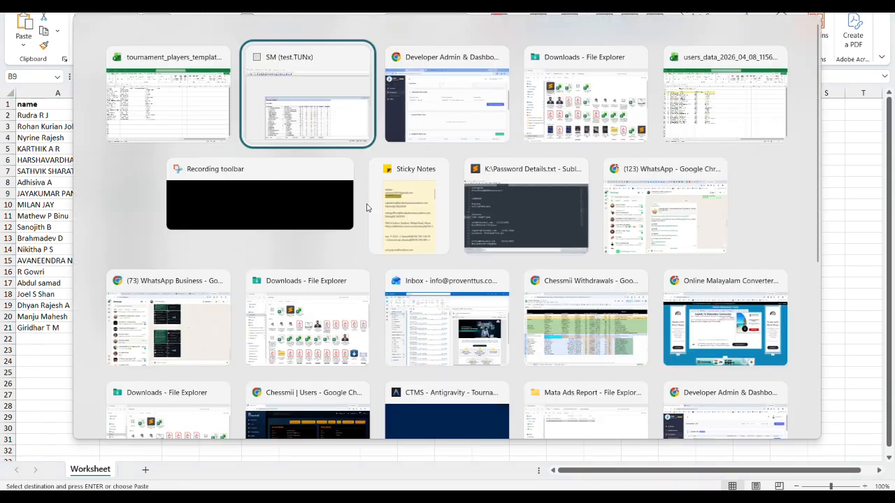
key(alt+Tab)
click(679, 187)
key(ctrl+v)
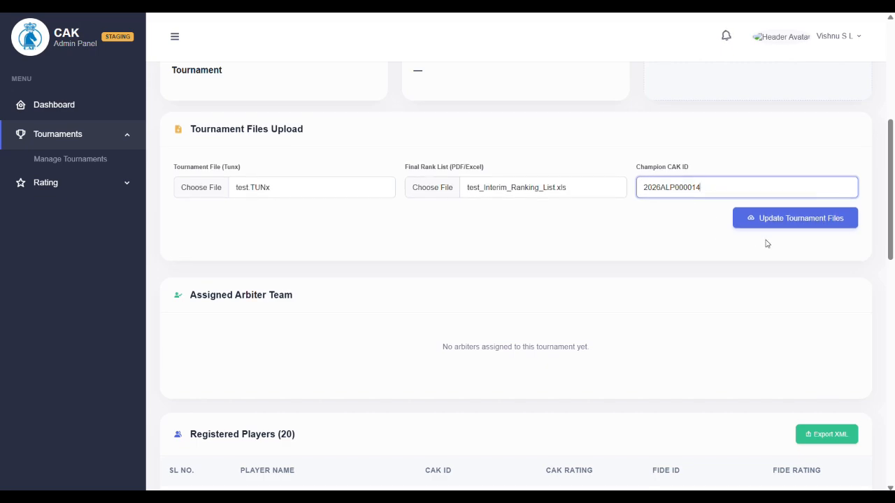
Submit the tournament file, final rank list and champion ID, and check the Tournament Files Upload section
click(795, 222)
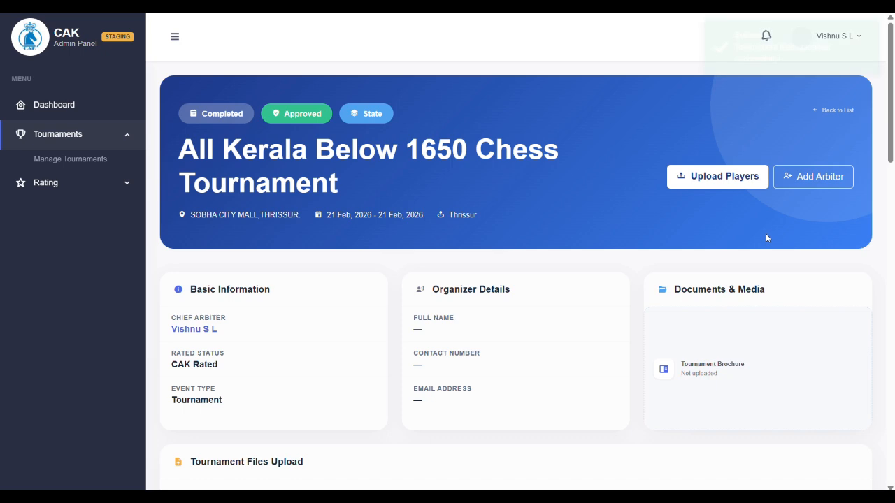
scroll(765, 238, down, 3)
scroll(765, 237, down, 2)
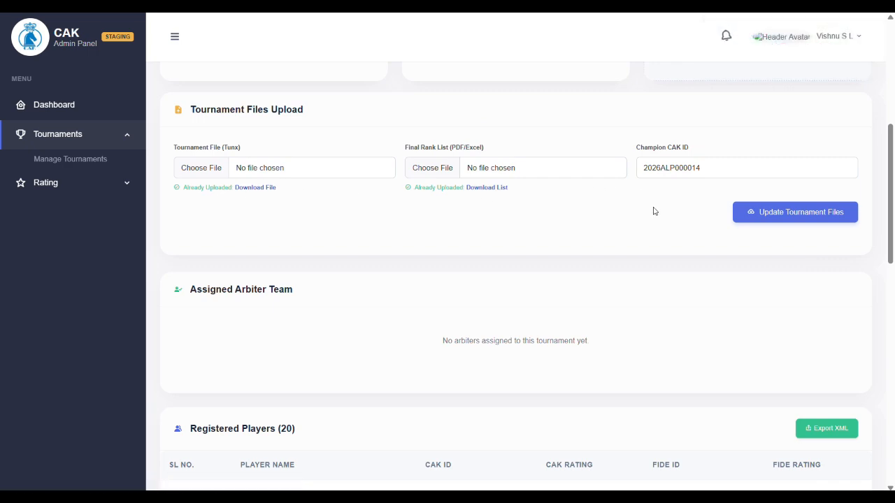
scroll(653, 211, up, 1)
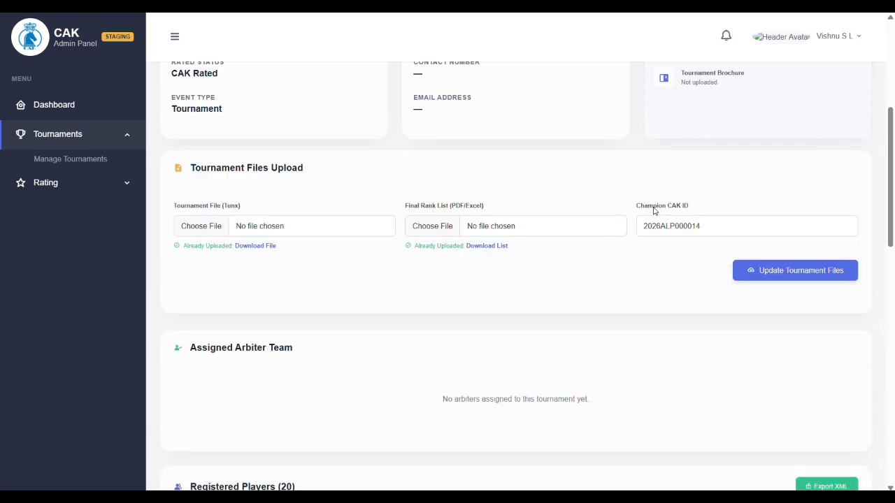
Start assigning arbiters to the tournament and add the third listed arbiter with the designation Deputy Chief
scroll(654, 211, up, 4)
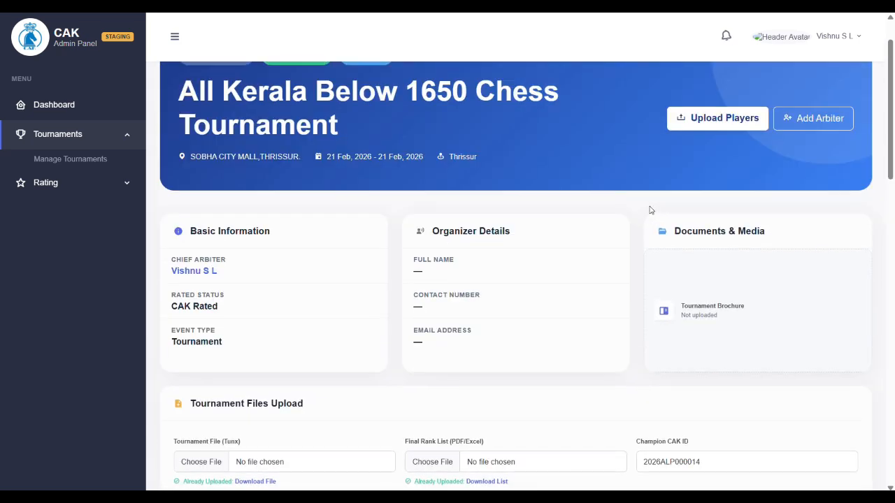
scroll(650, 210, up, 1)
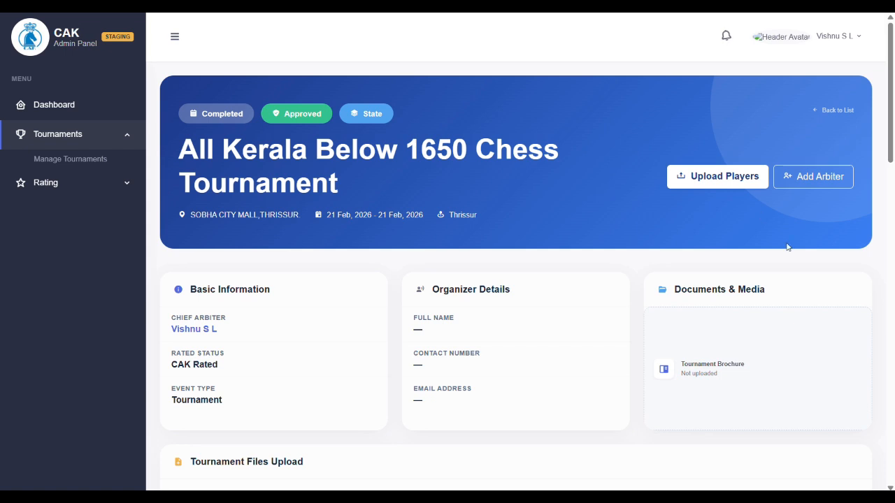
click(813, 179)
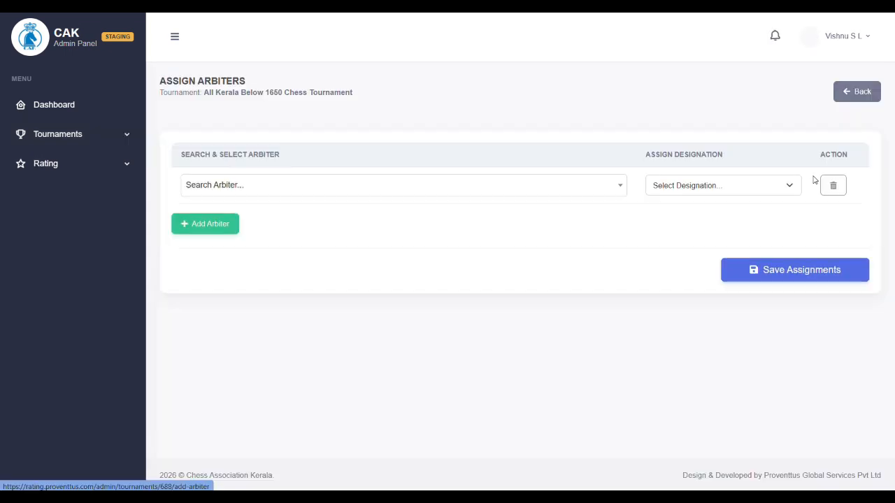
click(248, 185)
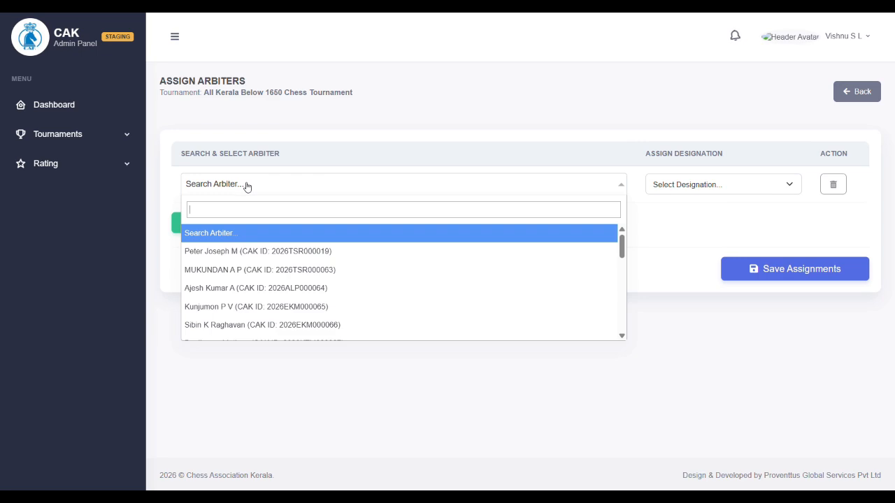
click(258, 288)
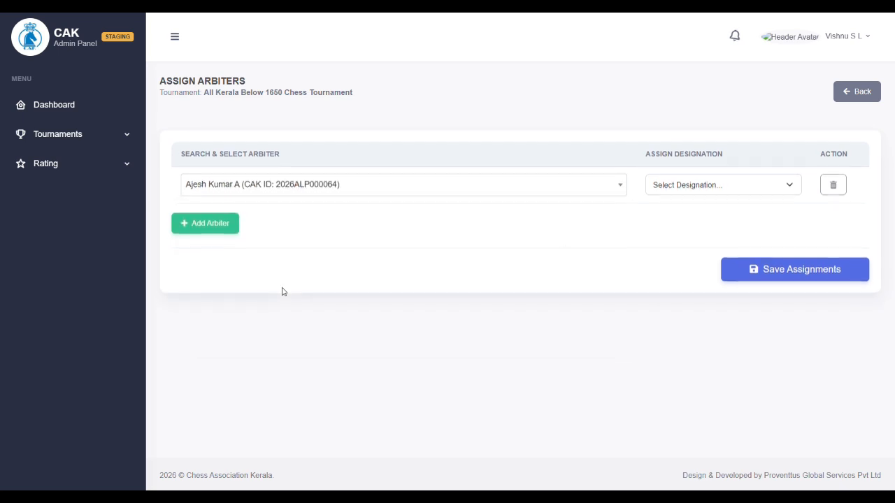
click(689, 186)
click(673, 235)
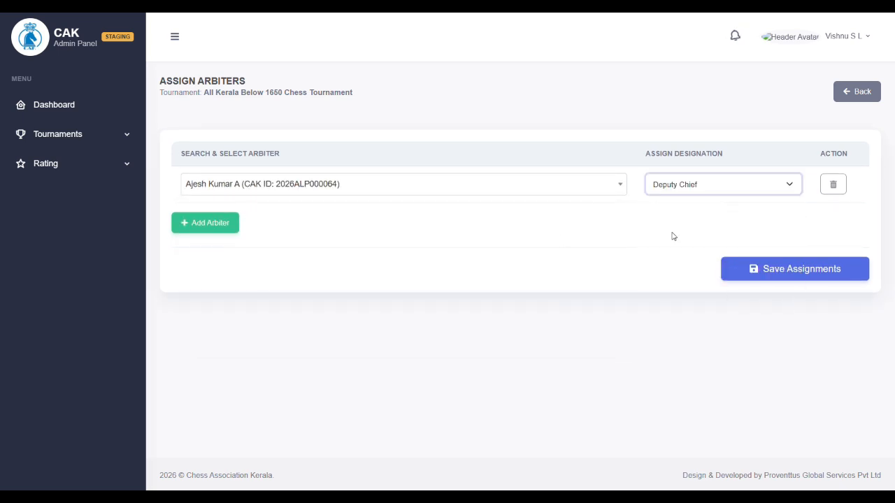
Add a second arbiter row, choosing the seventh listed arbiter with the designation Arbiter
click(208, 224)
click(208, 223)
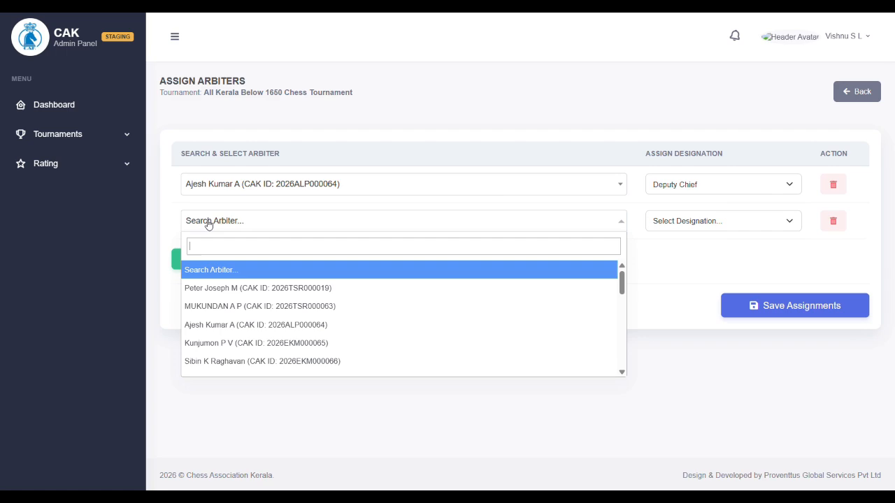
scroll(329, 311, down, 1)
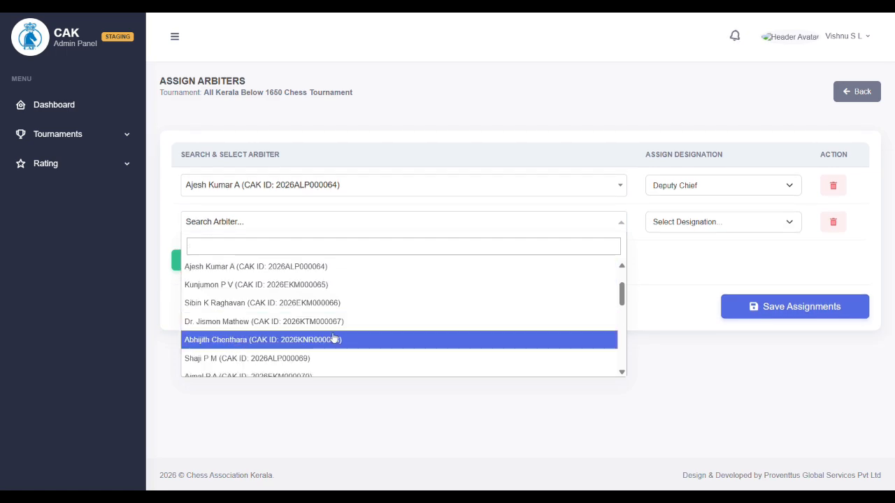
click(270, 344)
click(677, 220)
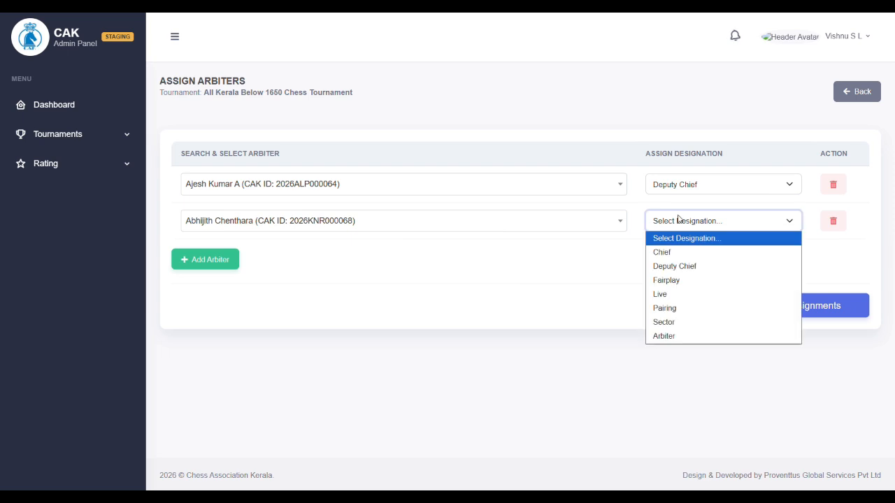
click(681, 338)
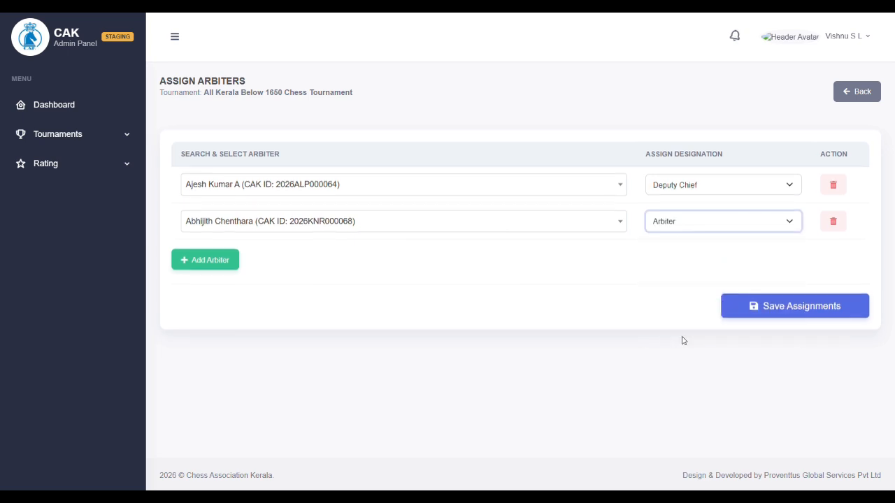
Add a third arbiter row, choosing the ninth listed arbiter with the designation Arbiter
click(219, 261)
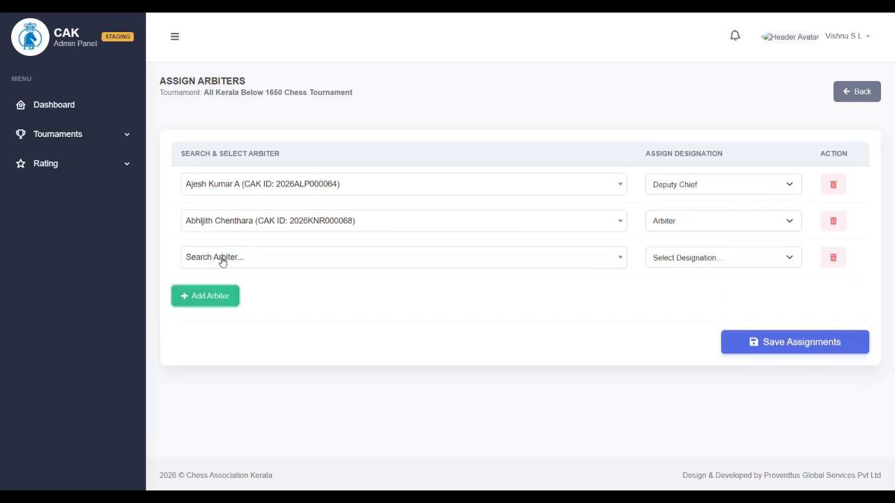
click(220, 260)
scroll(243, 324, down, 3)
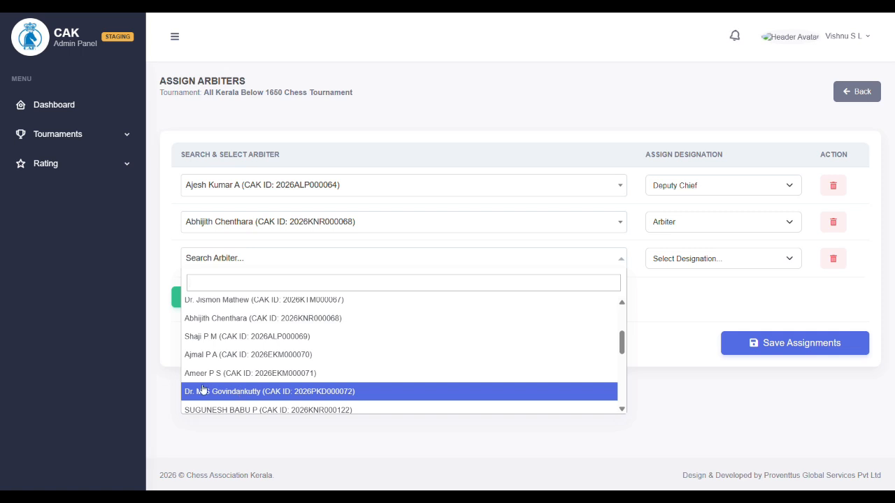
click(249, 360)
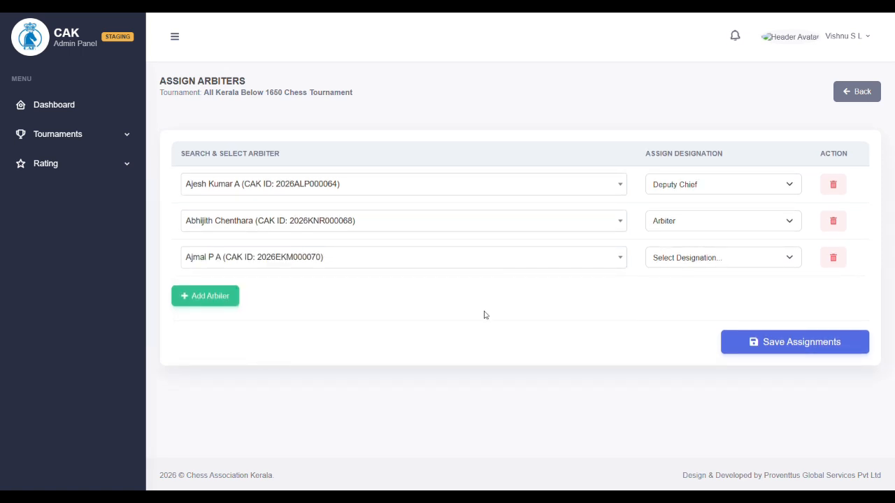
click(689, 259)
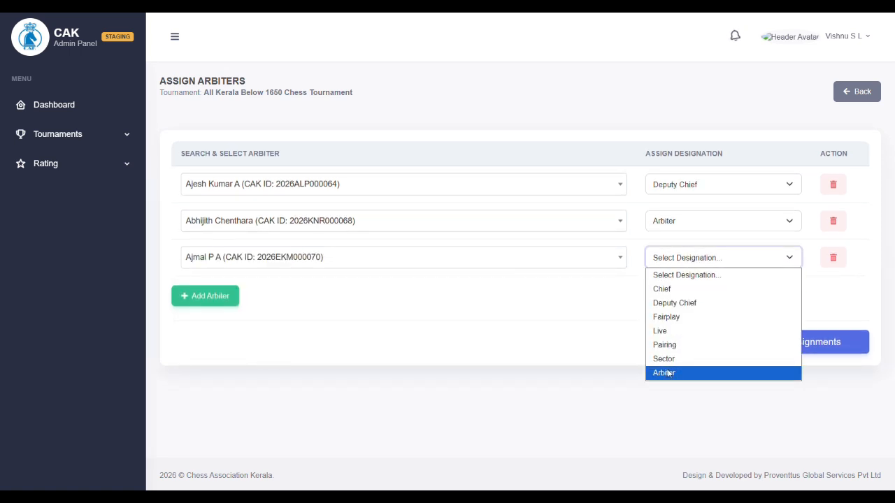
click(669, 372)
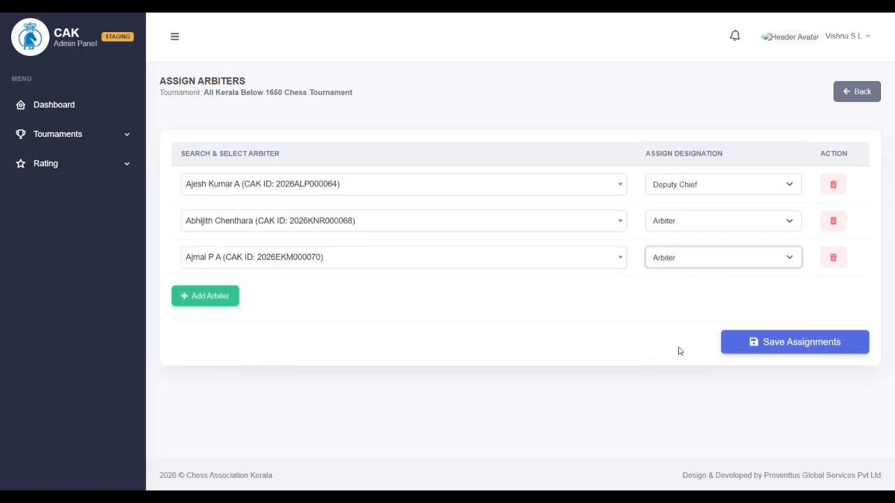
Save the arbiter assignments and check the Assigned Arbiter Team section of the tournament page
click(778, 343)
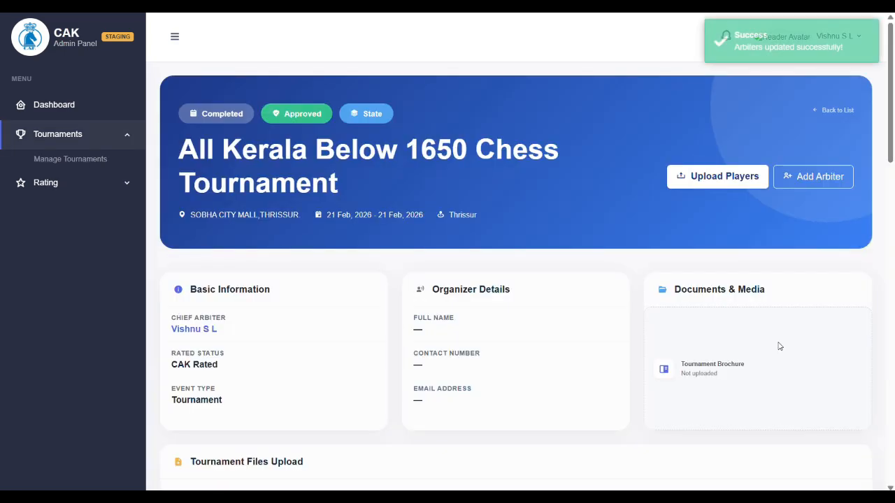
scroll(573, 305, down, 4)
scroll(570, 304, down, 3)
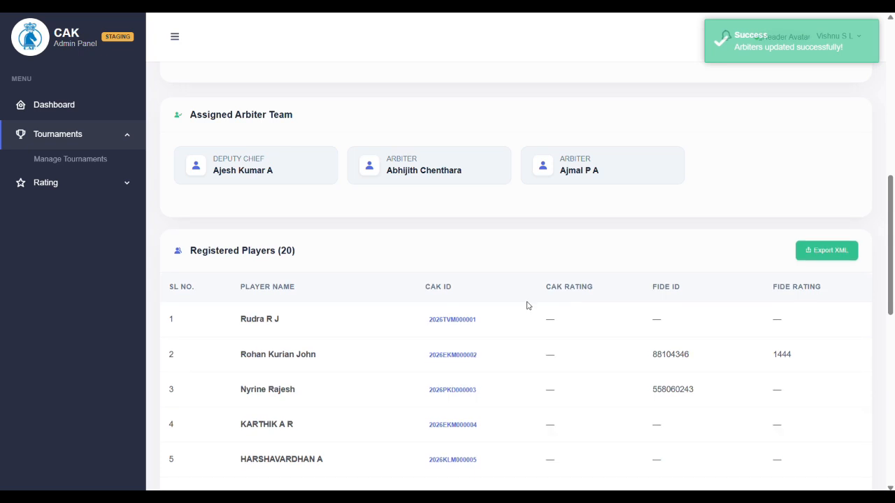
drag(190, 114, 324, 120)
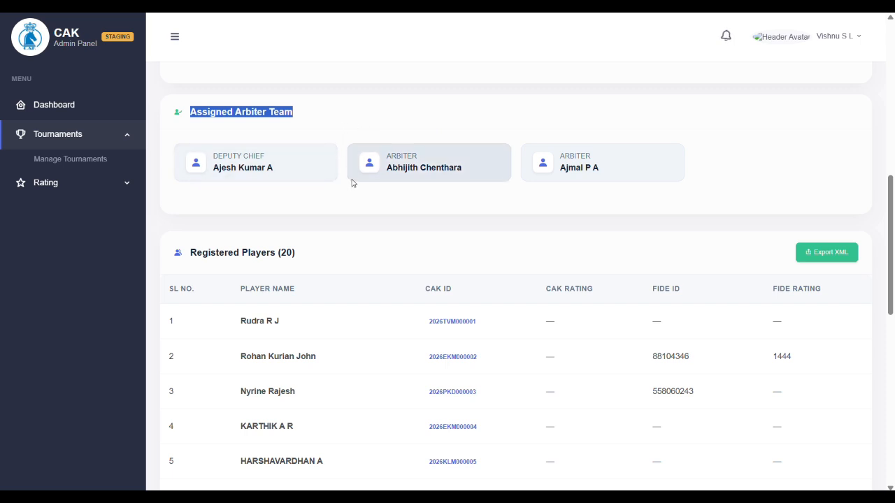
Switch to the public Chess Association Kerala site and search the members by the third assigned arbiter's first name
key(ctrl+Tab)
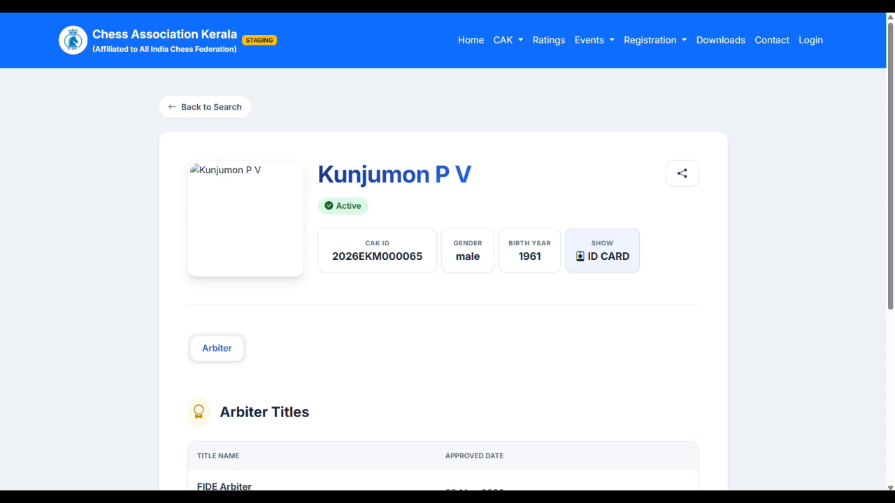
click(202, 108)
click(332, 214)
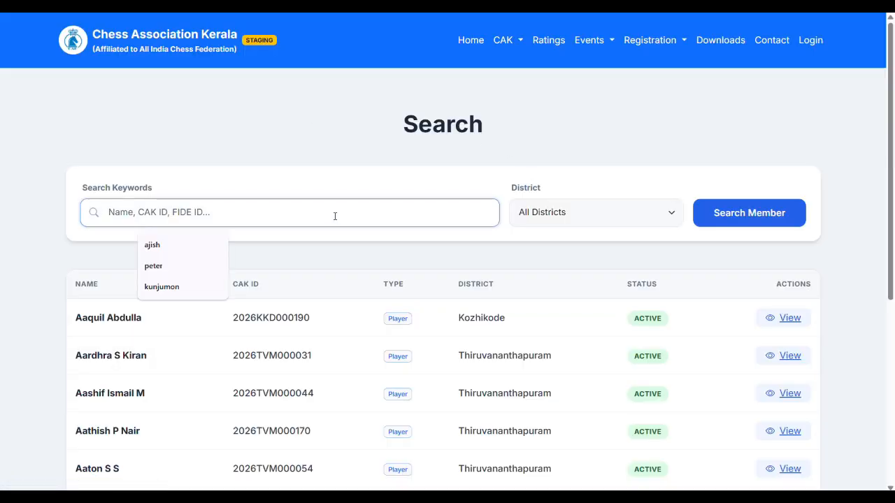
text(ajmal)
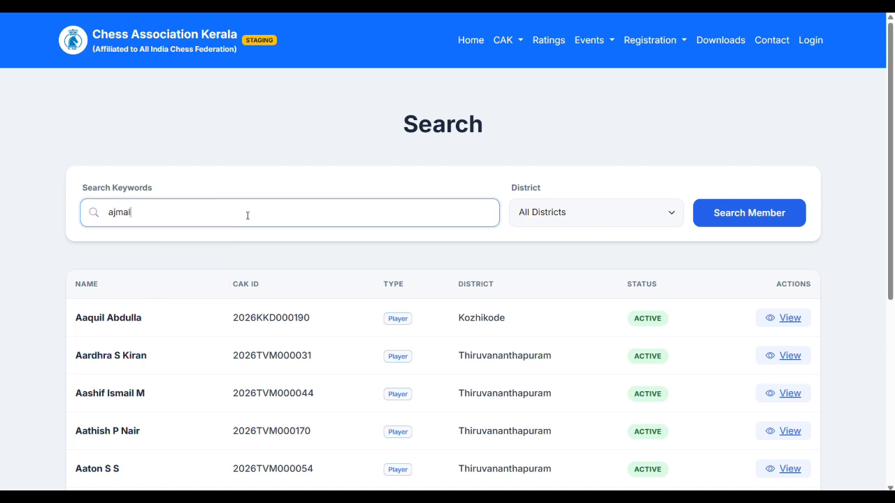
key(Return)
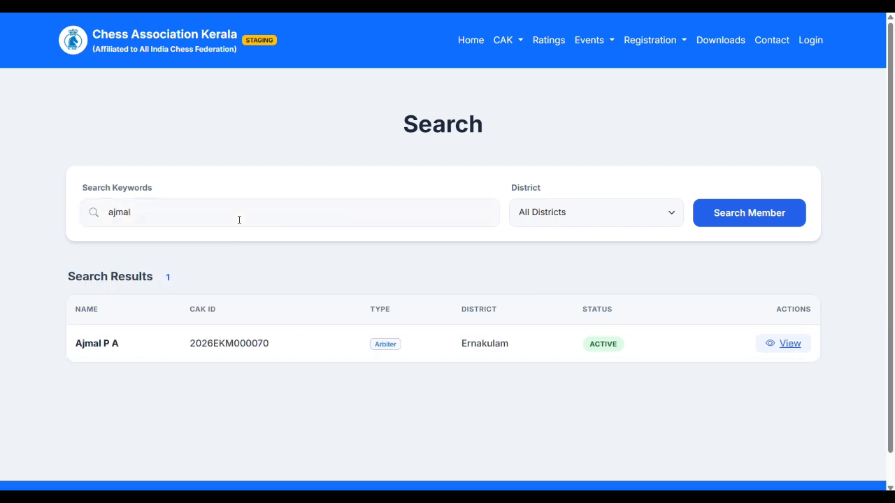
View the third arbiter's profile and check the tournament name and designation under Tournaments
click(794, 348)
scroll(451, 274, down, 4)
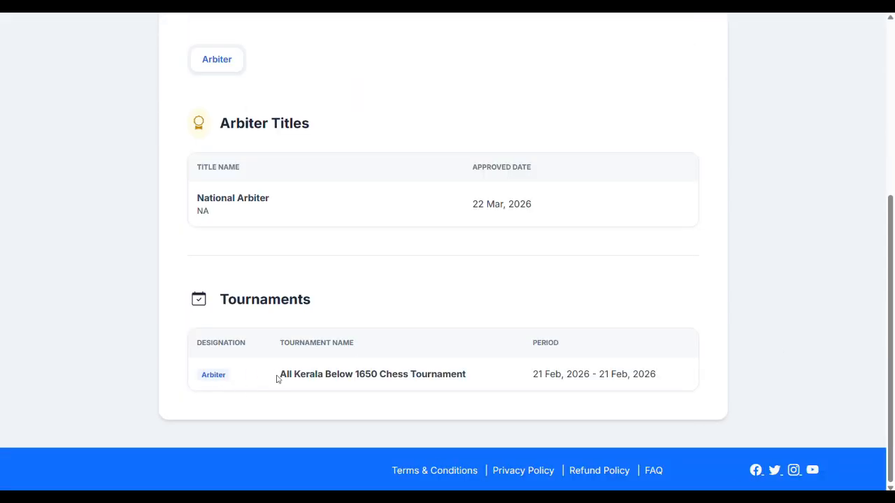
drag(278, 376, 474, 377)
drag(200, 375, 239, 379)
Return to the member search and look up the Deputy Chief arbiter by first name
scroll(238, 379, up, 5)
click(189, 110)
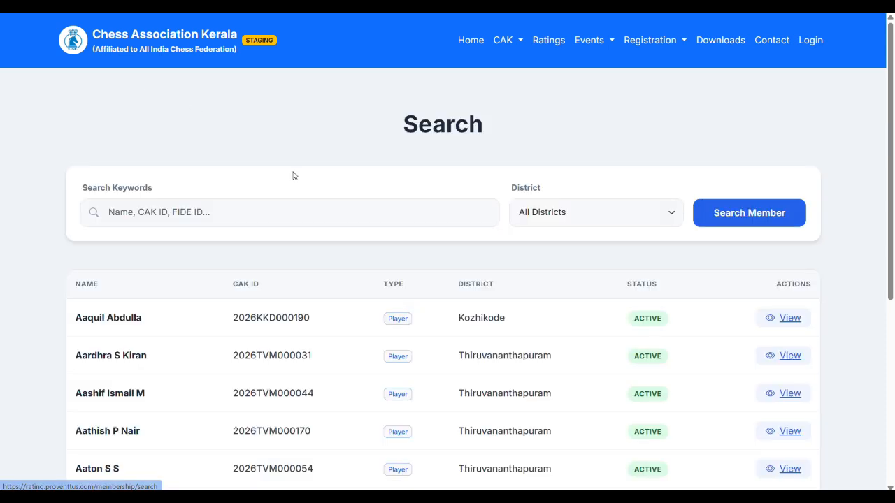
click(279, 208)
text(ajesh)
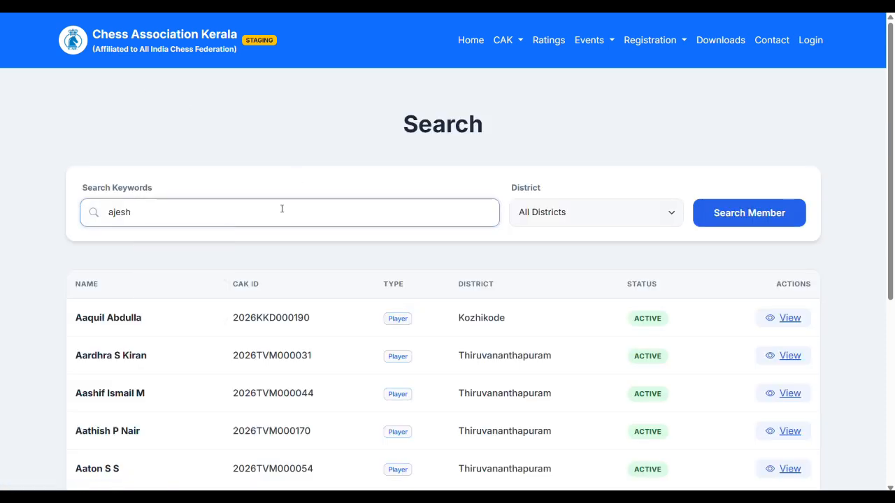
key(Return)
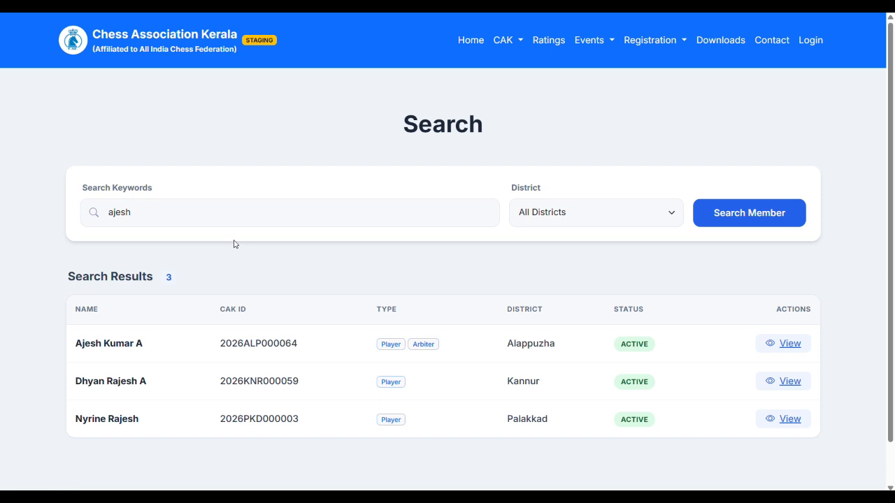
click(785, 343)
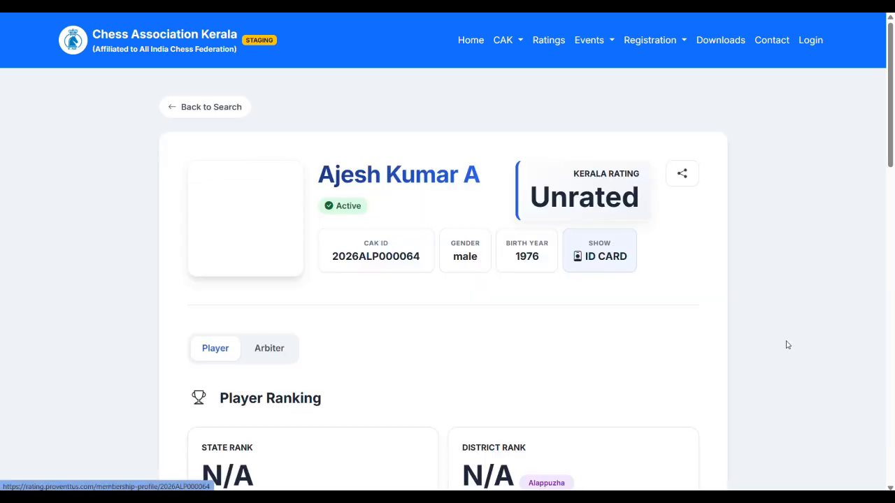
scroll(666, 292, down, 1)
scroll(663, 291, down, 2)
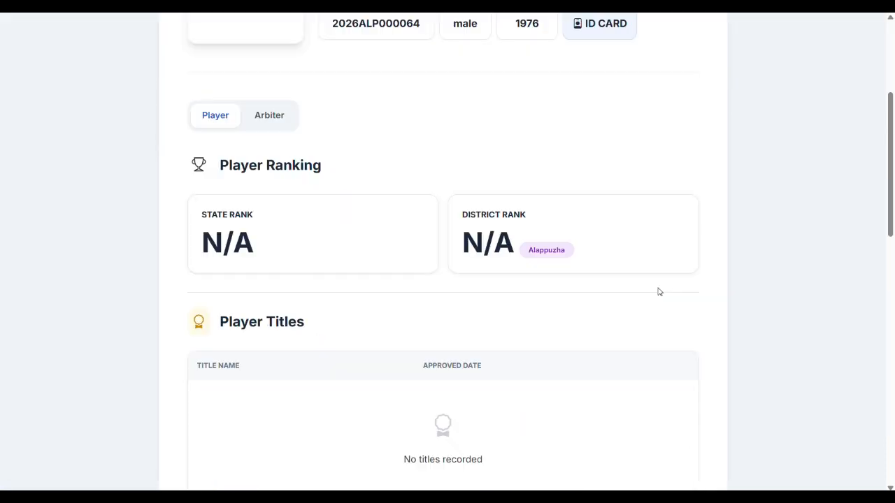
click(278, 115)
scroll(355, 196, down, 1)
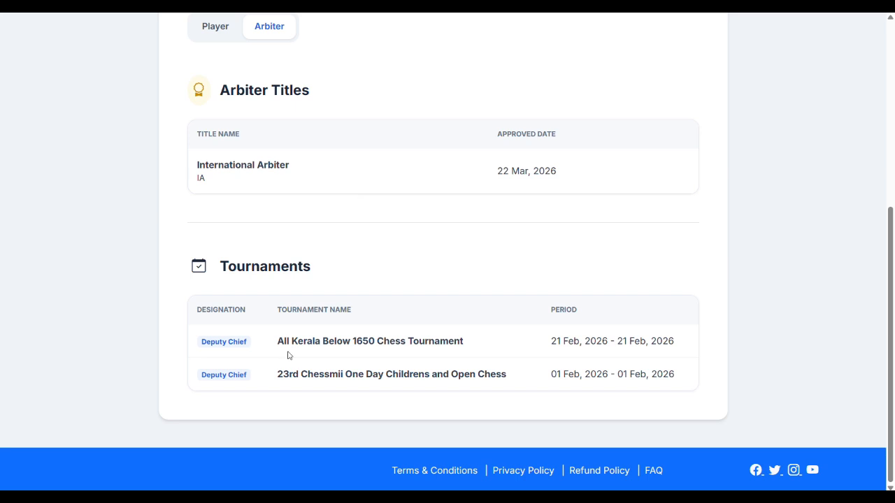
drag(208, 343, 680, 343)
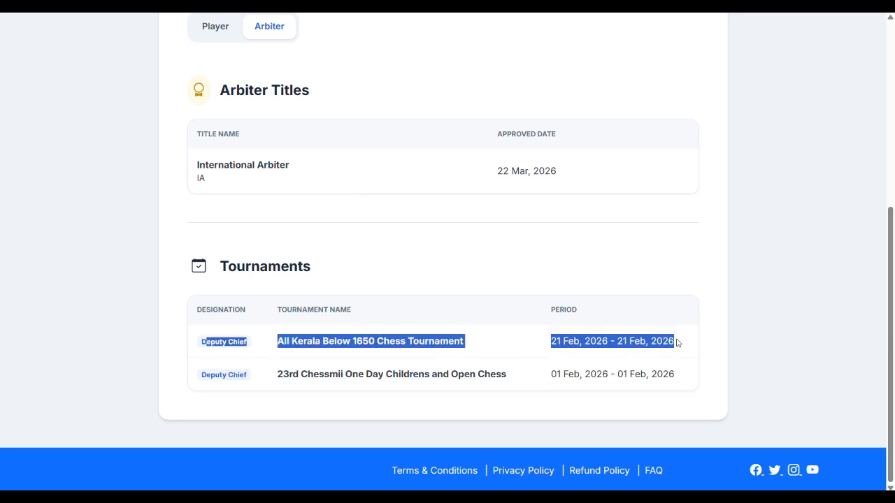
Return to the tournament page in the CAK Admin Panel and review it from the assigned arbiters up to the tournament header
scroll(525, 281, up, 5)
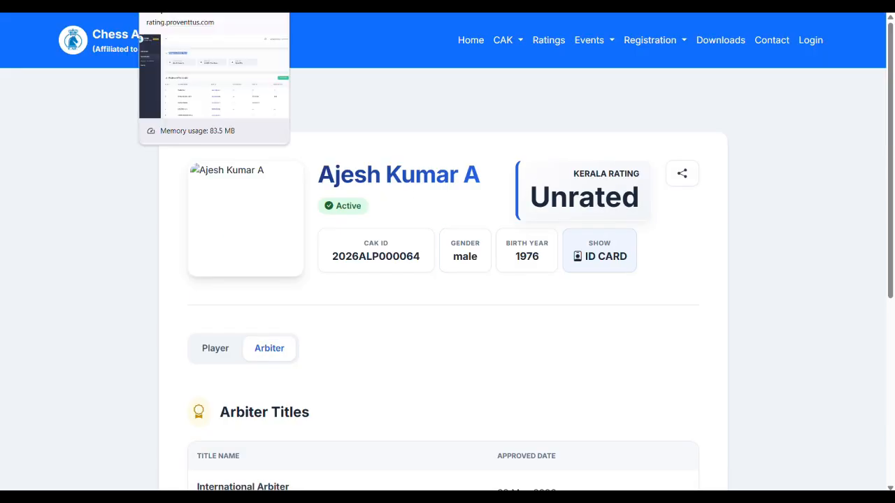
click(209, 5)
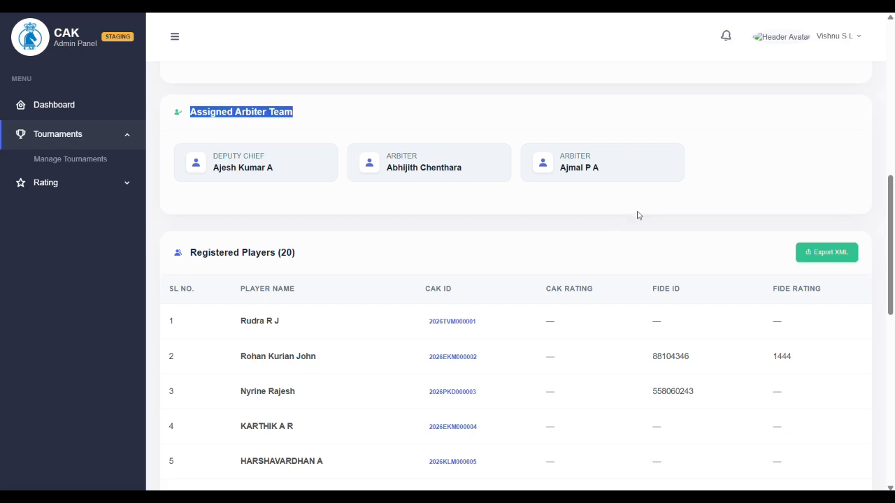
scroll(637, 216, up, 2)
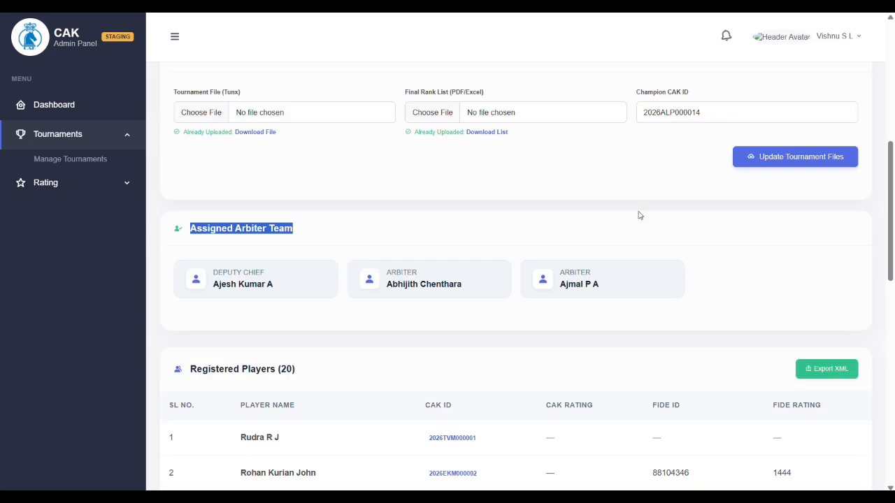
scroll(637, 215, up, 7)
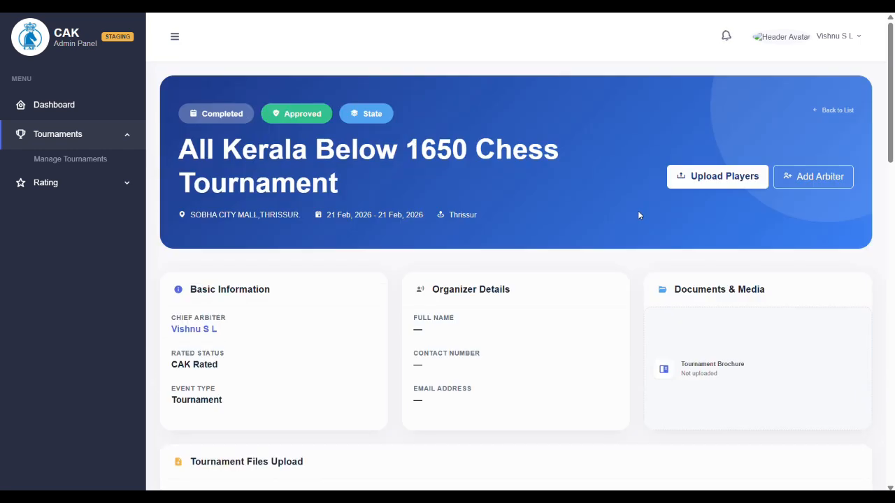